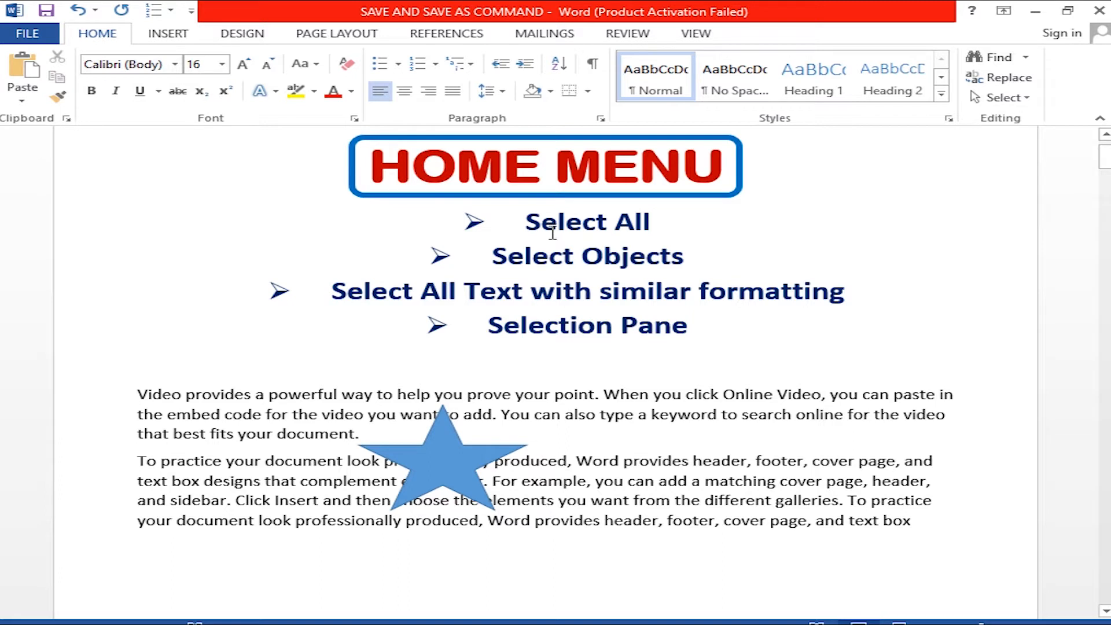
# - Select all content in the document, including the star shape, and clear the selection
pyautogui.click(1012, 98)
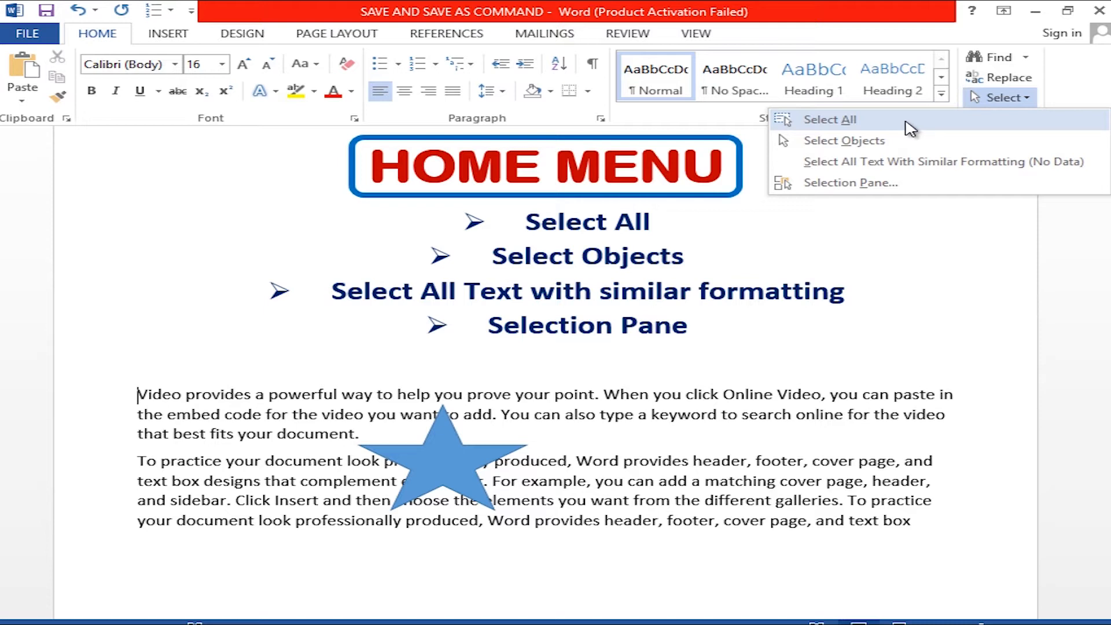
pyautogui.click(901, 122)
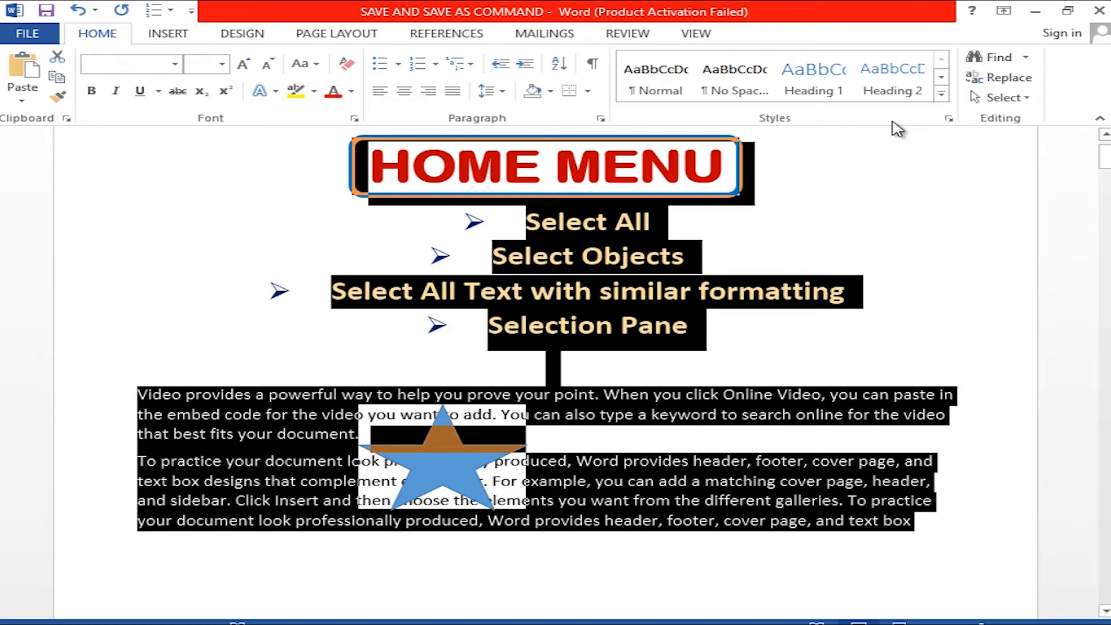
pyautogui.click(766, 330)
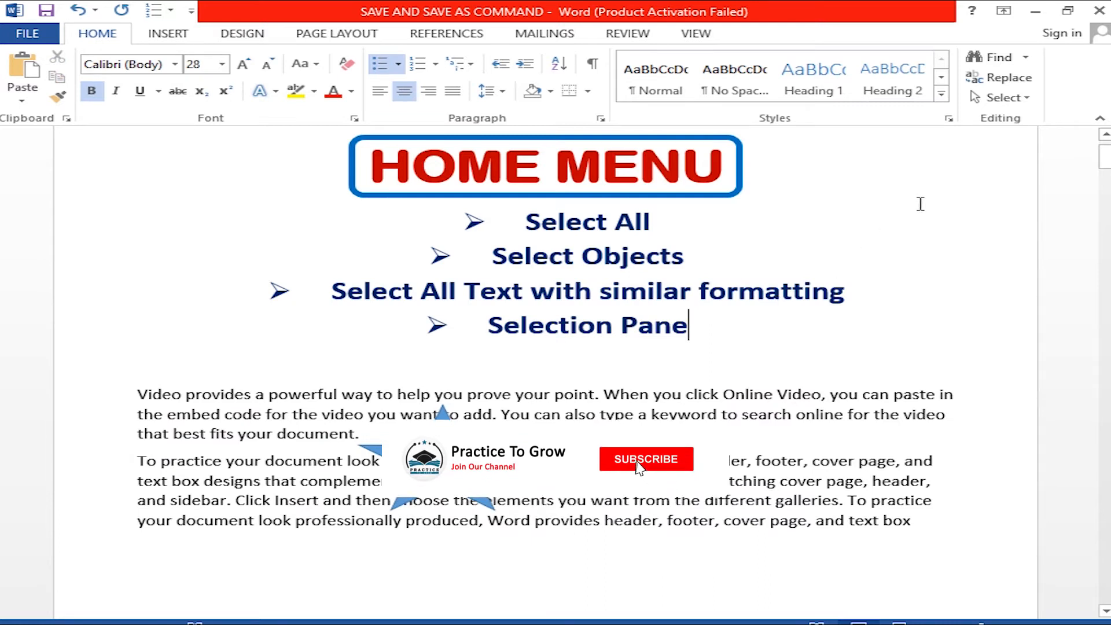
pyautogui.click(1029, 103)
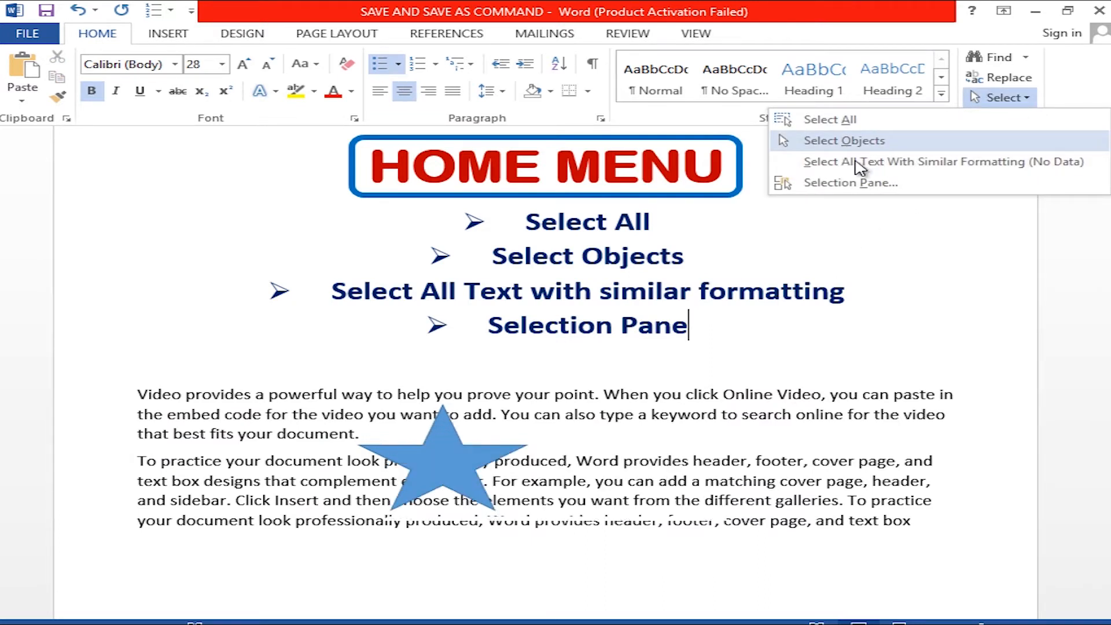
pyautogui.click(243, 268)
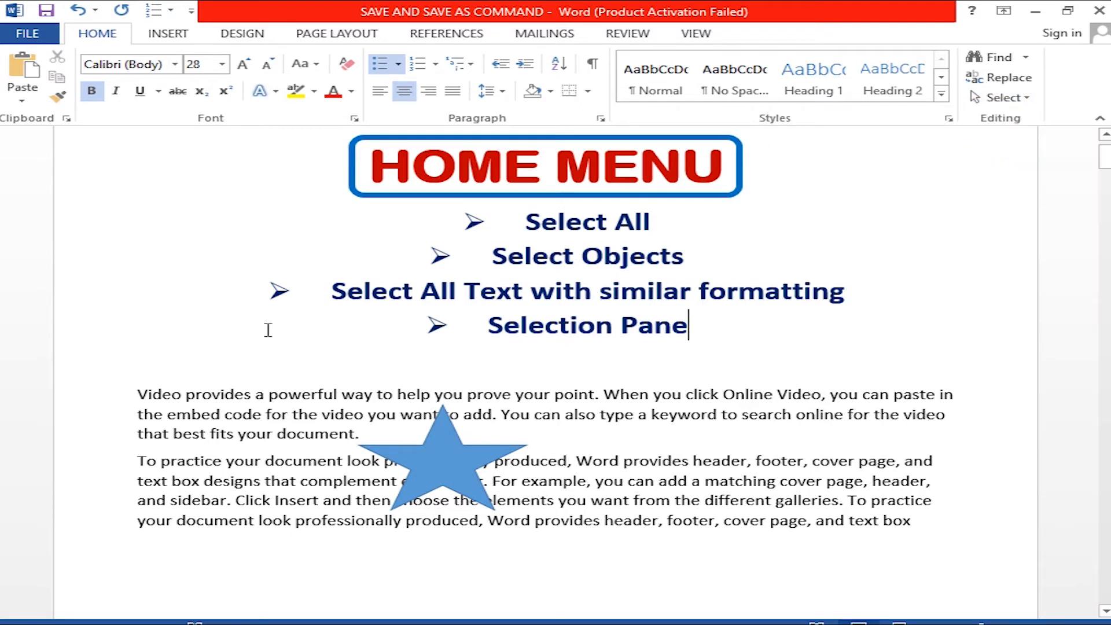
# - Move the blue star toward the paragraphs' left side and set its text wrapping to Behind Text
pyautogui.moveTo(446, 462)
pyautogui.mouseDown()
pyautogui.moveTo(399, 445)
pyautogui.moveTo(308, 439)
pyautogui.moveTo(697, 541)
pyautogui.moveTo(334, 445)
pyautogui.moveTo(292, 448)
pyautogui.moveTo(278, 469)
pyautogui.moveTo(289, 457)
pyautogui.moveTo(278, 456)
pyautogui.moveTo(279, 469)
pyautogui.moveTo(297, 463)
pyautogui.mouseUp()
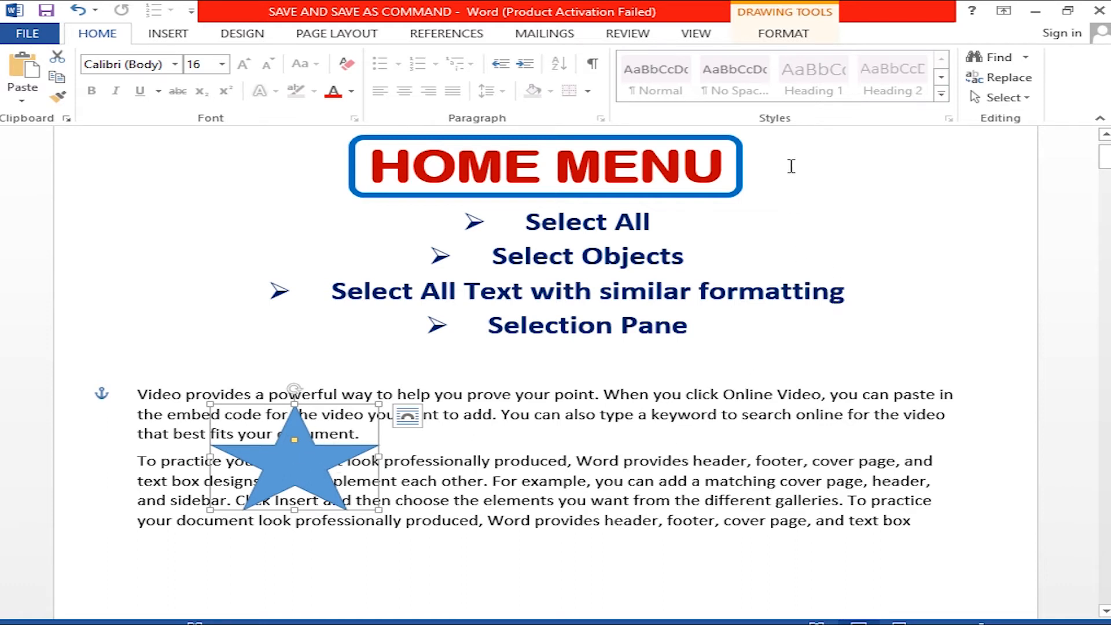
pyautogui.click(783, 39)
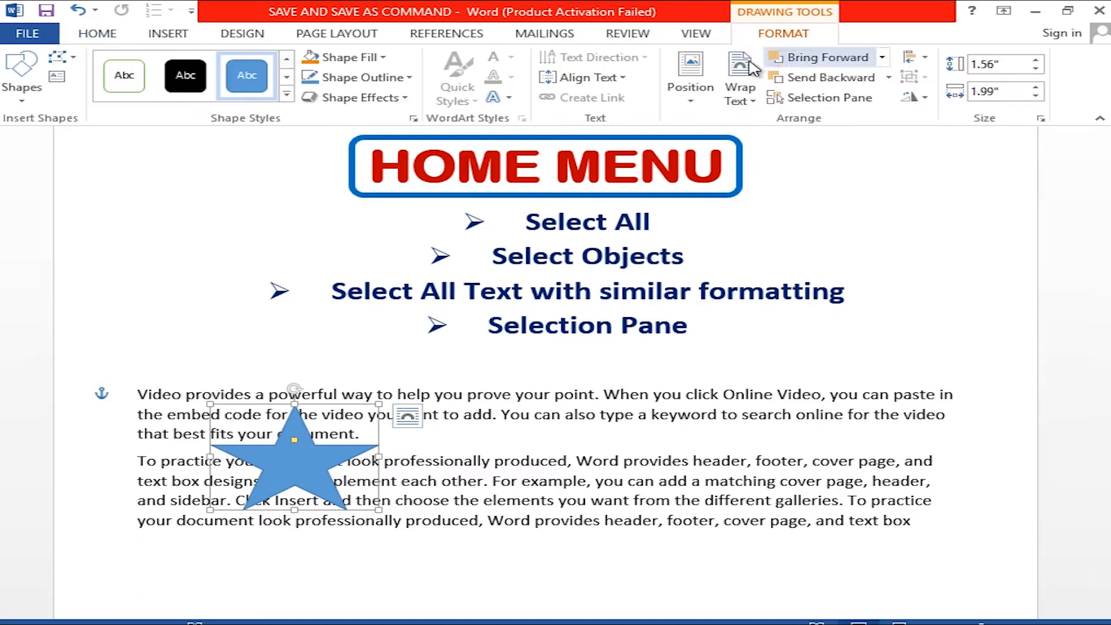
pyautogui.click(739, 95)
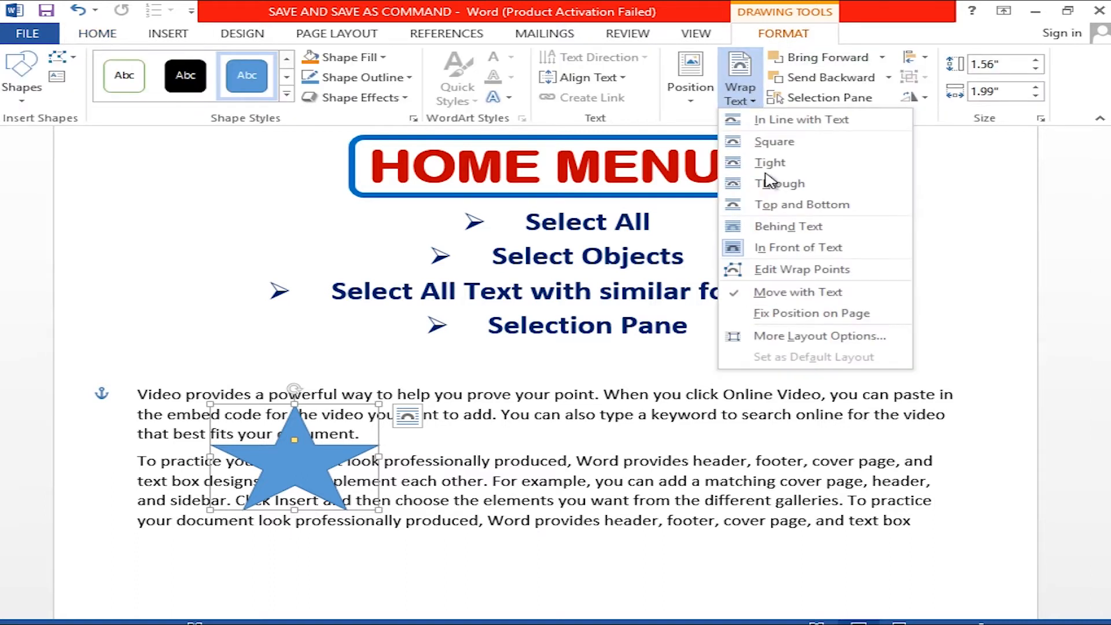
pyautogui.click(791, 230)
pyautogui.click(547, 483)
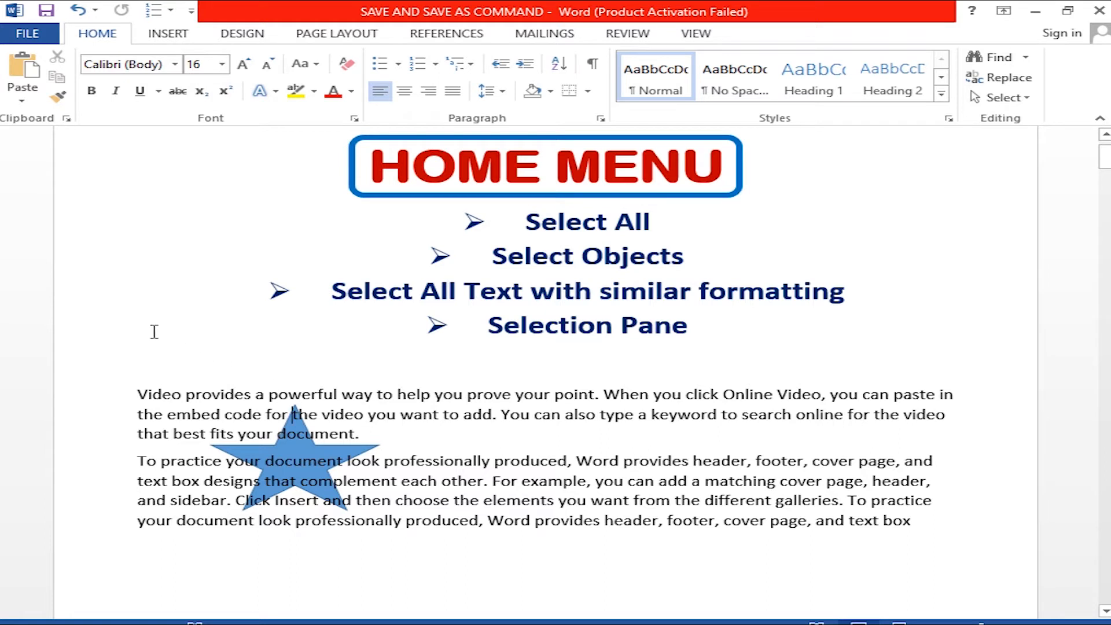
# - Delete everything from the "Selection Pane" bullet through the closing paragraphs, including the star, and undo the deletion
pyautogui.moveTo(137, 335); pyautogui.dragTo(591, 605)
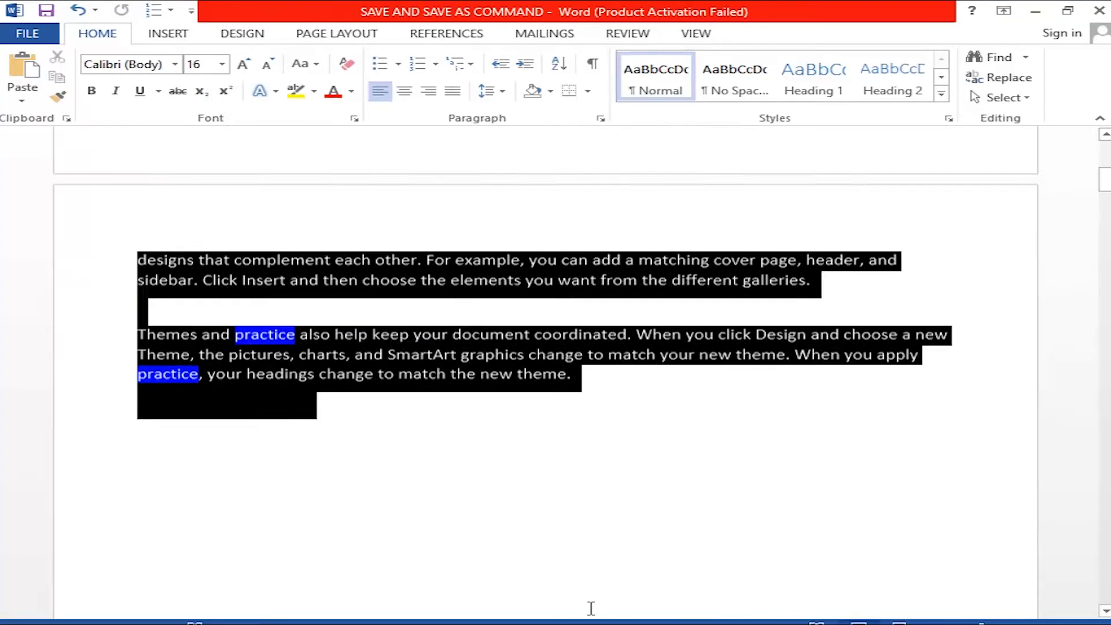
pyautogui.scroll(5, 431, 446)
pyautogui.scroll(2, 435, 442)
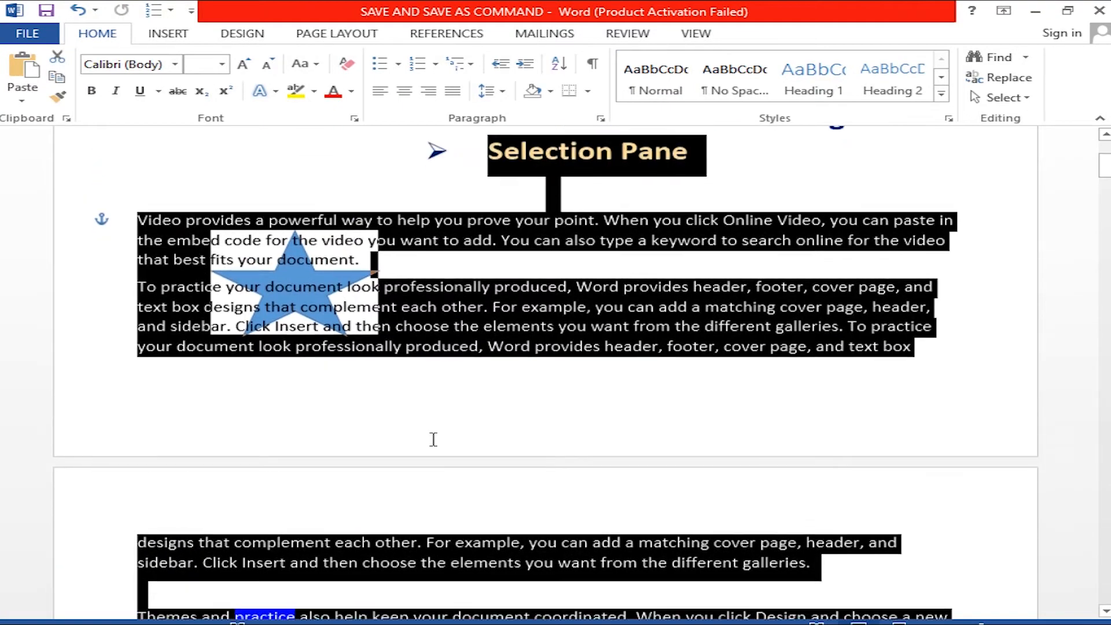
pyautogui.scroll(1, 433, 439)
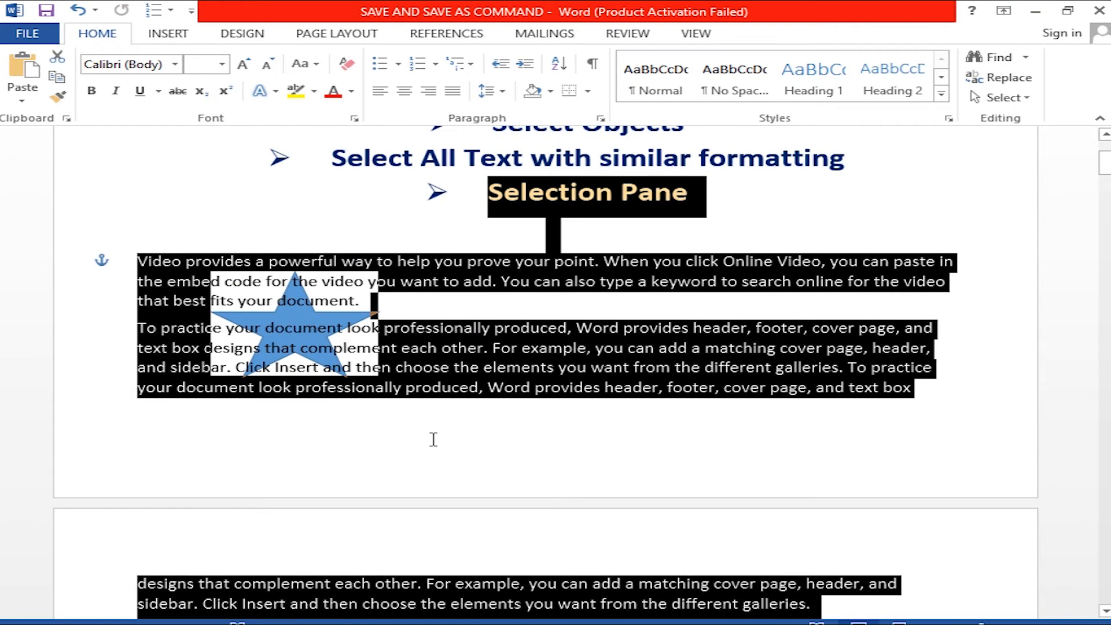
pyautogui.press('Delete')
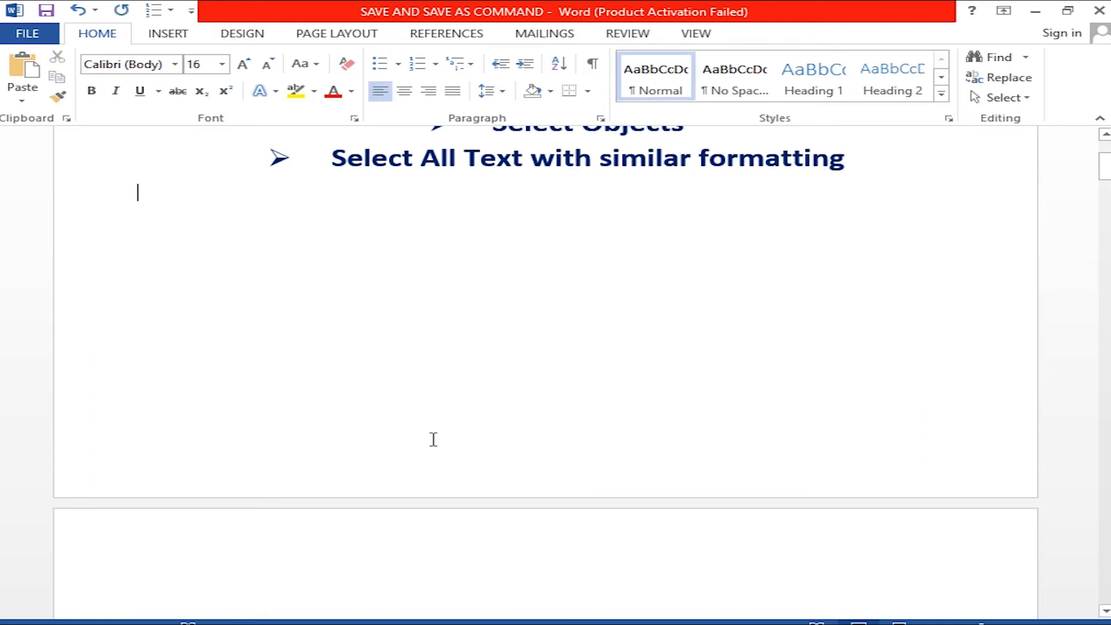
pyautogui.hotkey('ctrl', 'z')
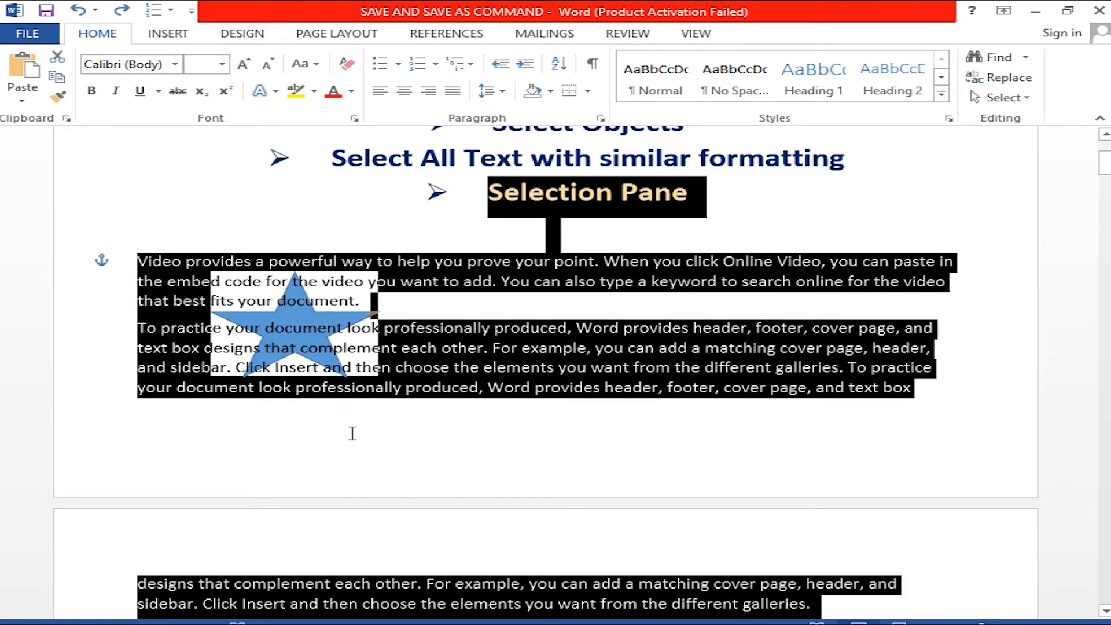
pyautogui.click(385, 331)
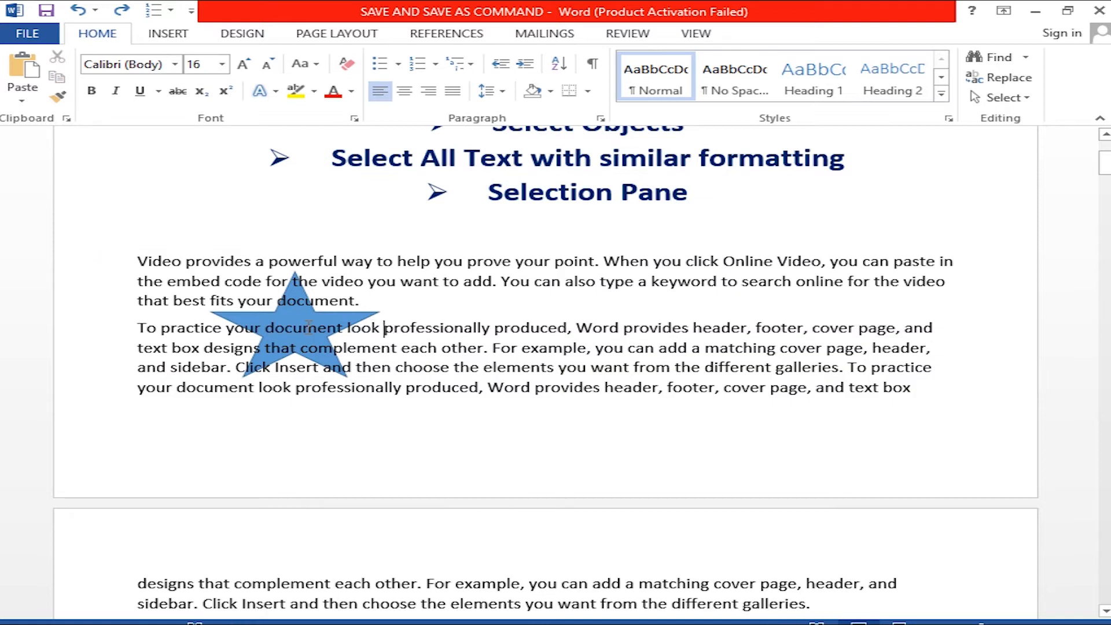
# - Select only the star behind the text using Select Objects and delete it
pyautogui.click(1028, 99)
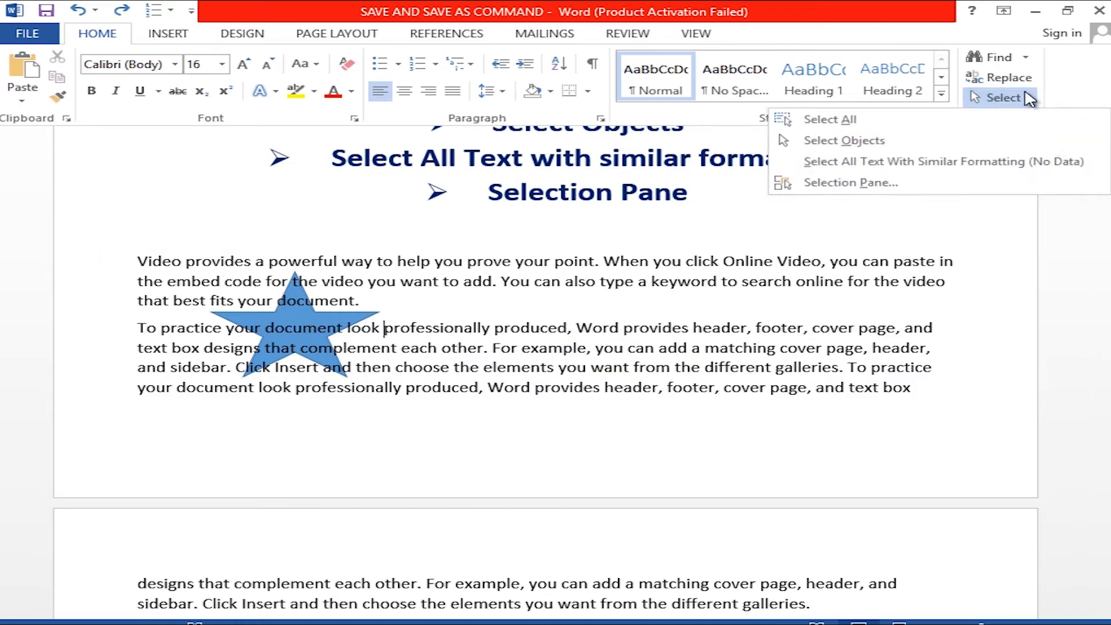
pyautogui.click(848, 146)
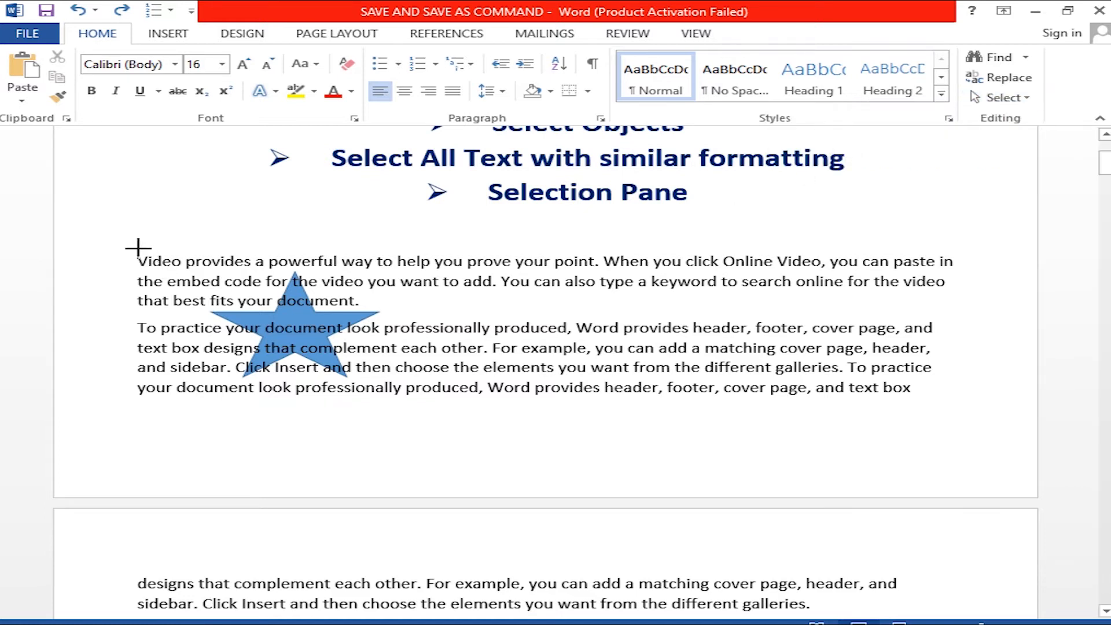
pyautogui.moveTo(128, 230)
pyautogui.mouseDown()
pyautogui.moveTo(330, 393)
pyautogui.moveTo(527, 450)
pyautogui.mouseUp()
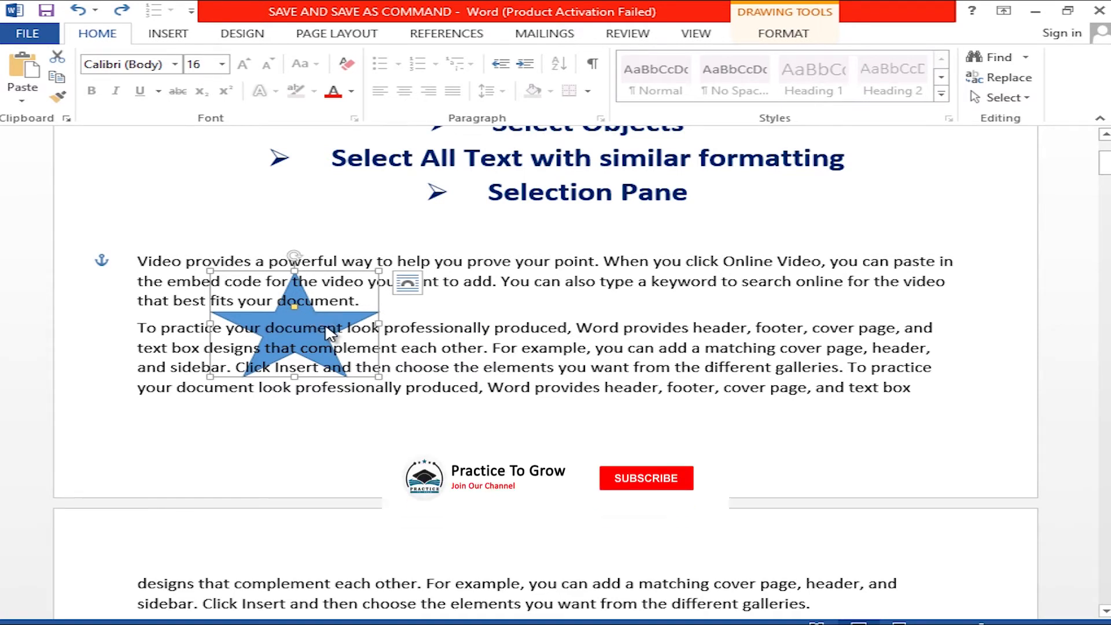
pyautogui.press('Delete')
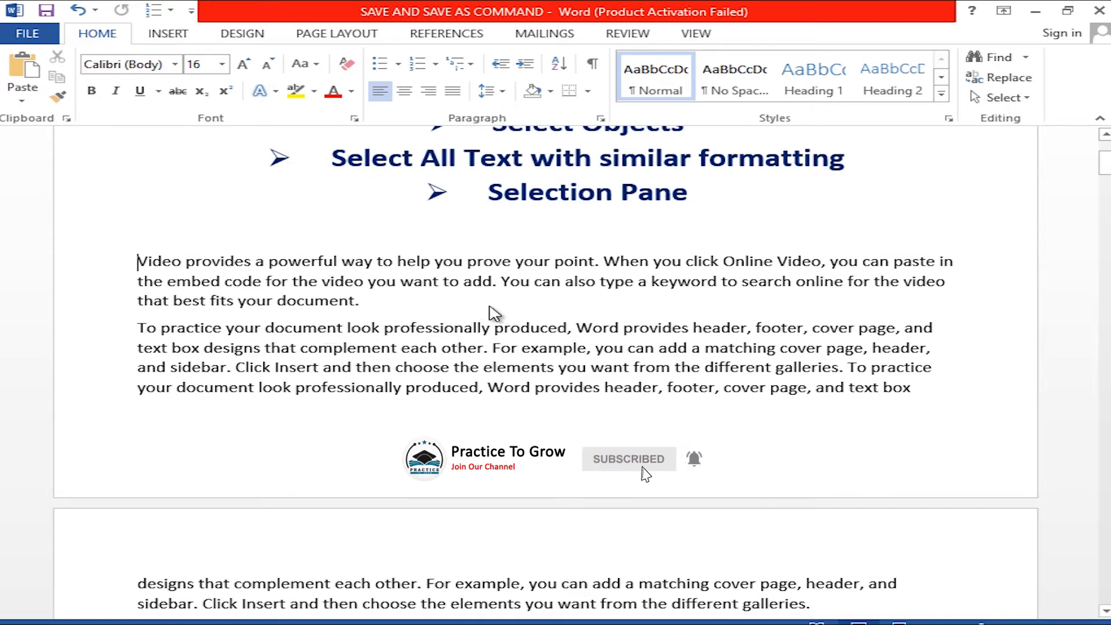
pyautogui.click(1029, 104)
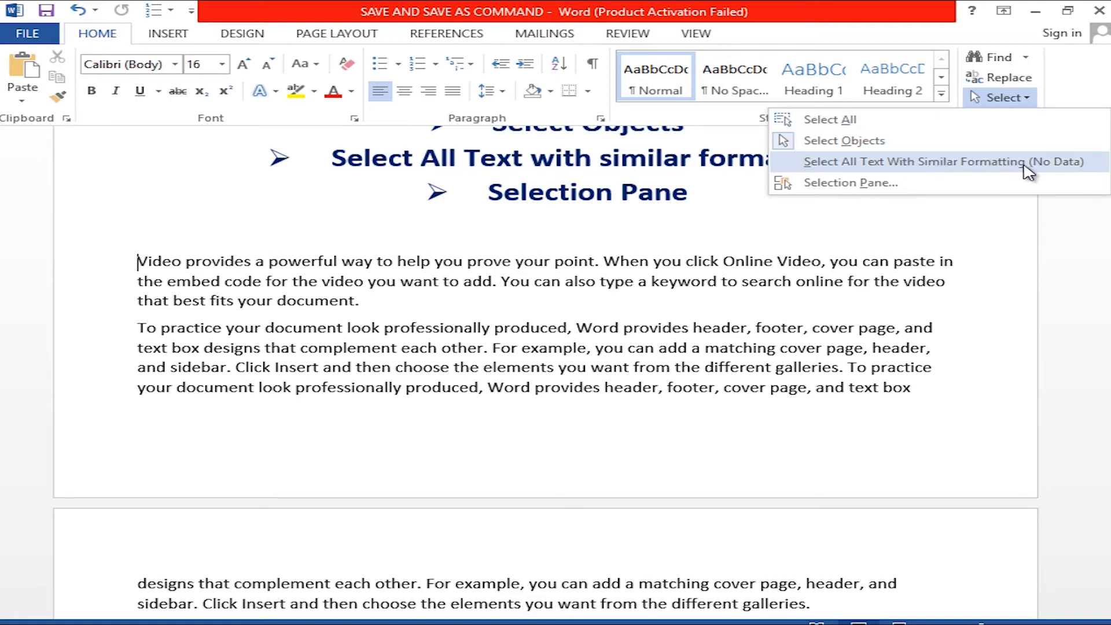
pyautogui.click(315, 392)
pyautogui.scroll(1, 317, 392)
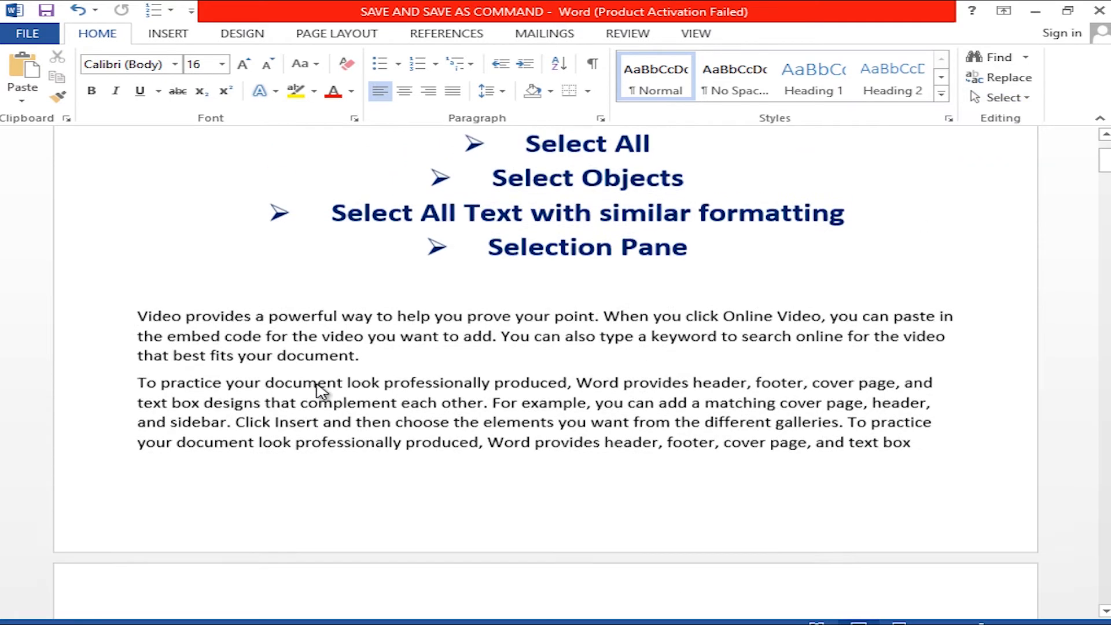
pyautogui.scroll(-1, 327, 384)
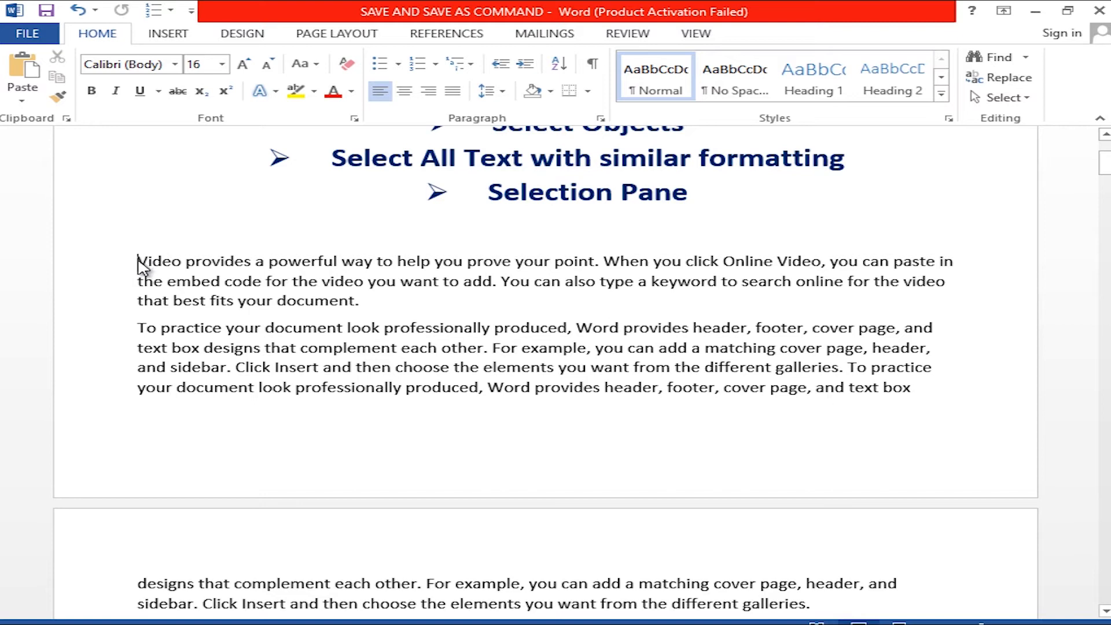
# - Return to normal text selection and format the opening passage from "Video provides" to "you can paste in" as bold, italic and red
pyautogui.click(975, 103)
pyautogui.click(813, 117)
pyautogui.click(288, 299)
pyautogui.moveTo(136, 257); pyautogui.dragTo(961, 261)
pyautogui.click(853, 239)
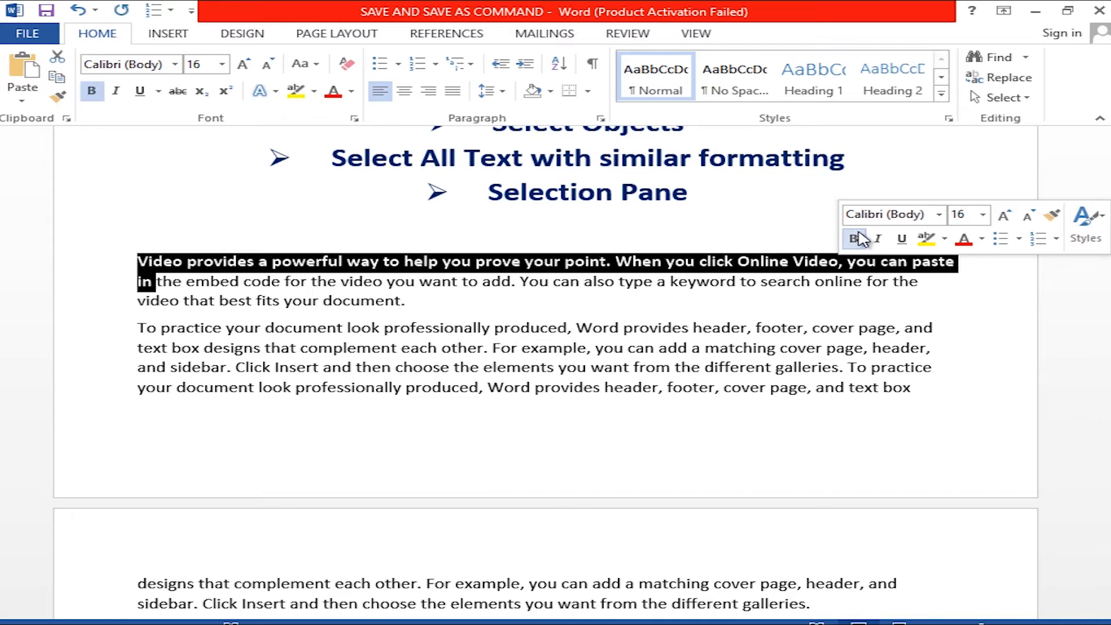
pyautogui.click(879, 238)
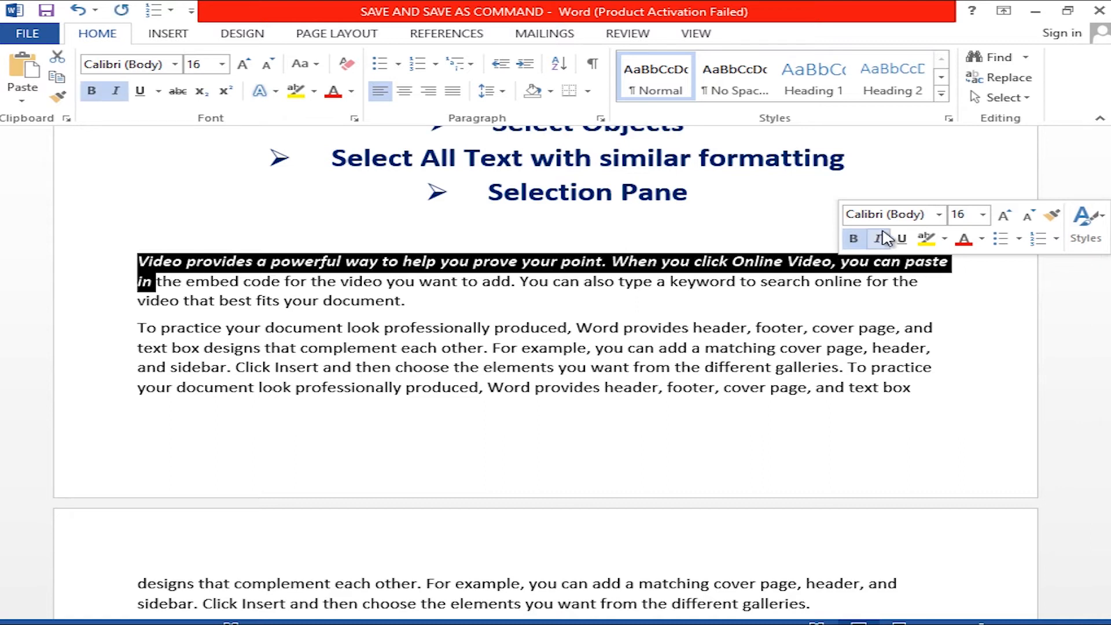
pyautogui.click(962, 239)
pyautogui.click(474, 312)
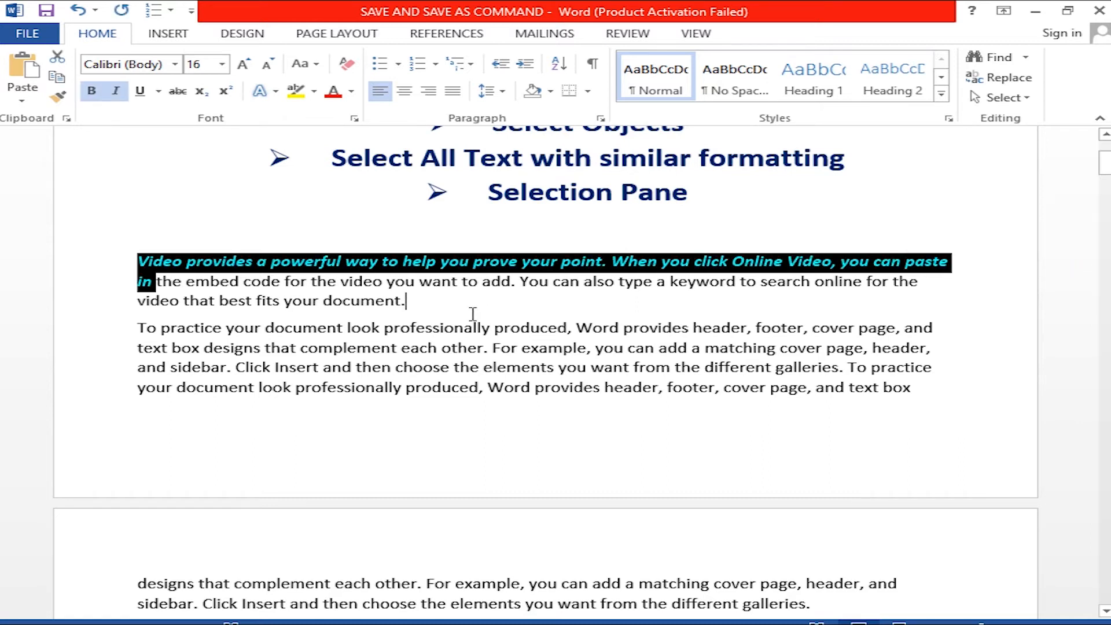
# - Format the words "your document" at the start of the first page's last line as bold, italic and red
pyautogui.scroll(-1, 382, 362)
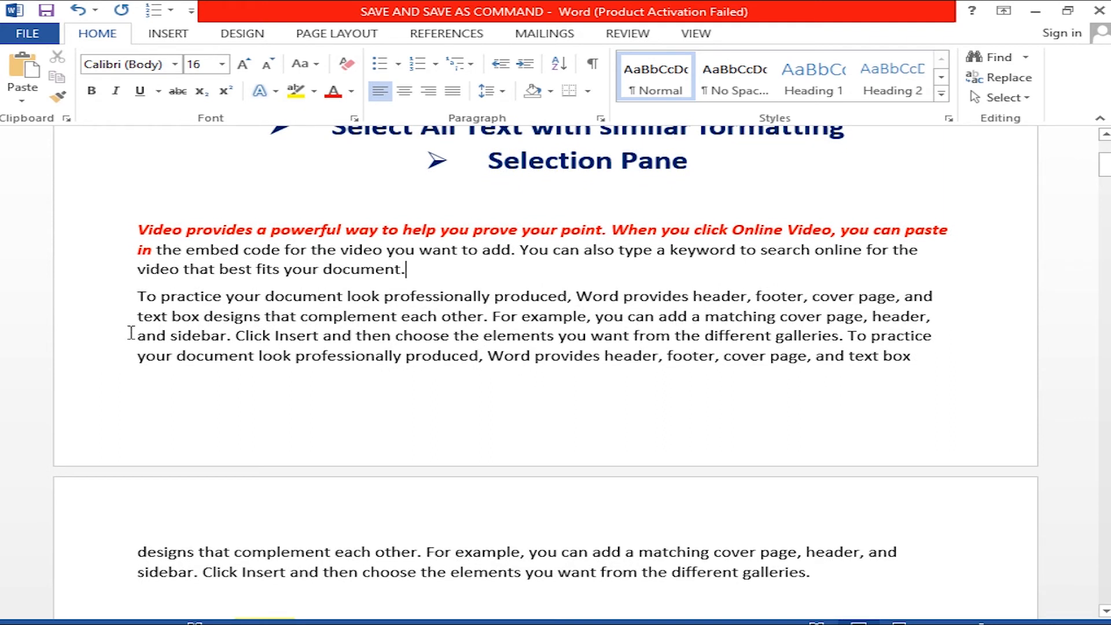
pyautogui.moveTo(133, 356); pyautogui.dragTo(241, 372)
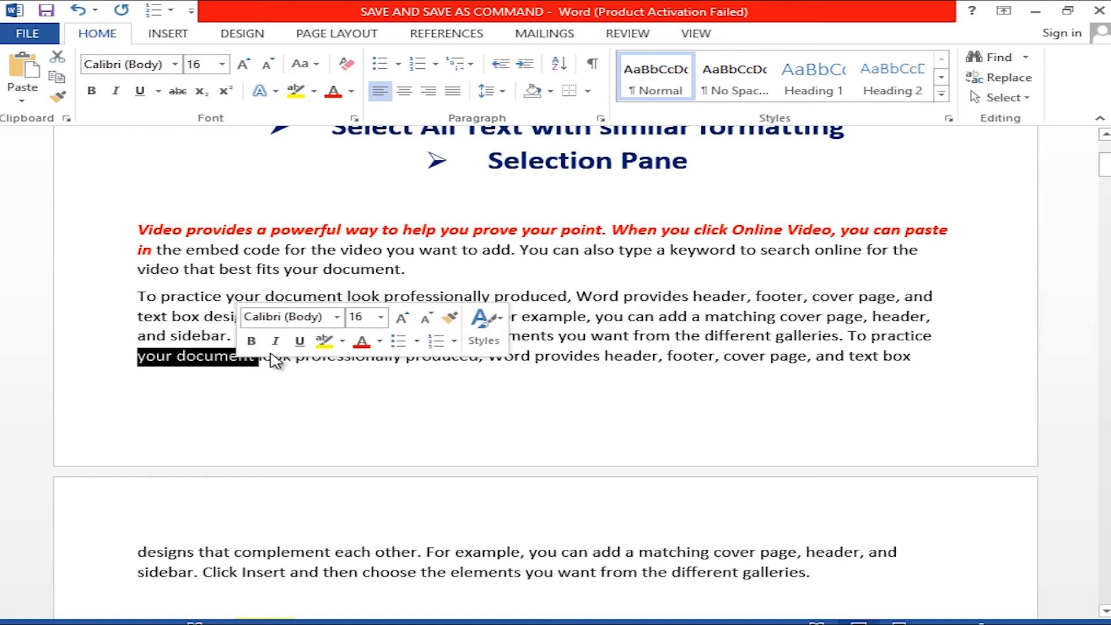
pyautogui.click(275, 340)
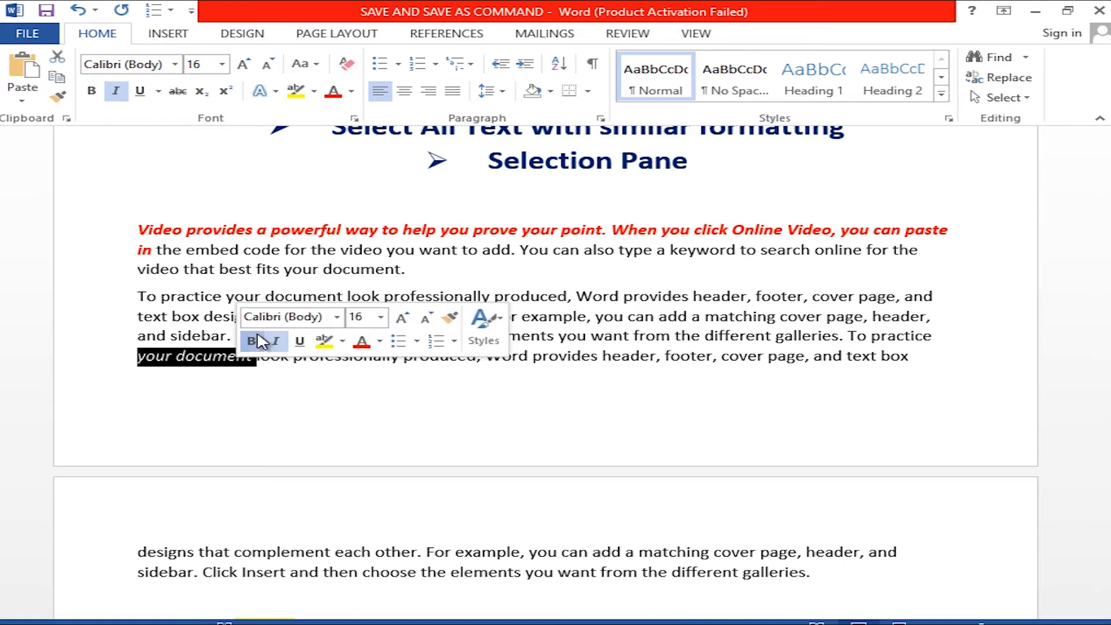
pyautogui.click(251, 341)
pyautogui.click(362, 342)
pyautogui.click(329, 355)
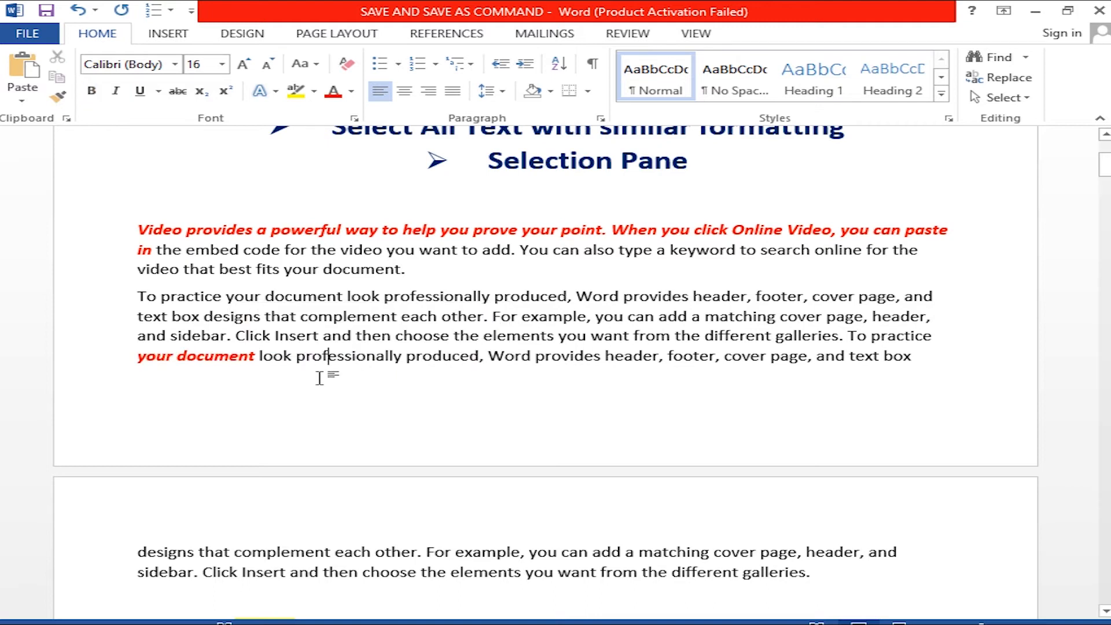
# - Select all text whose formatting matches the bold, italic, red words "your document"
pyautogui.moveTo(142, 354); pyautogui.dragTo(228, 364)
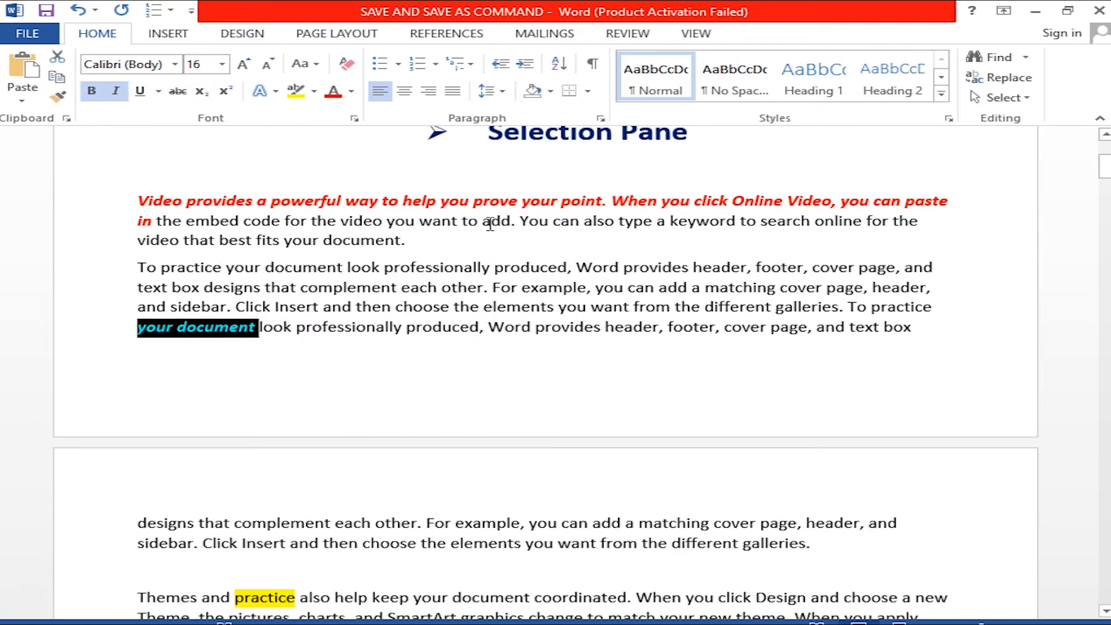
pyautogui.scroll(-1, 295, 377)
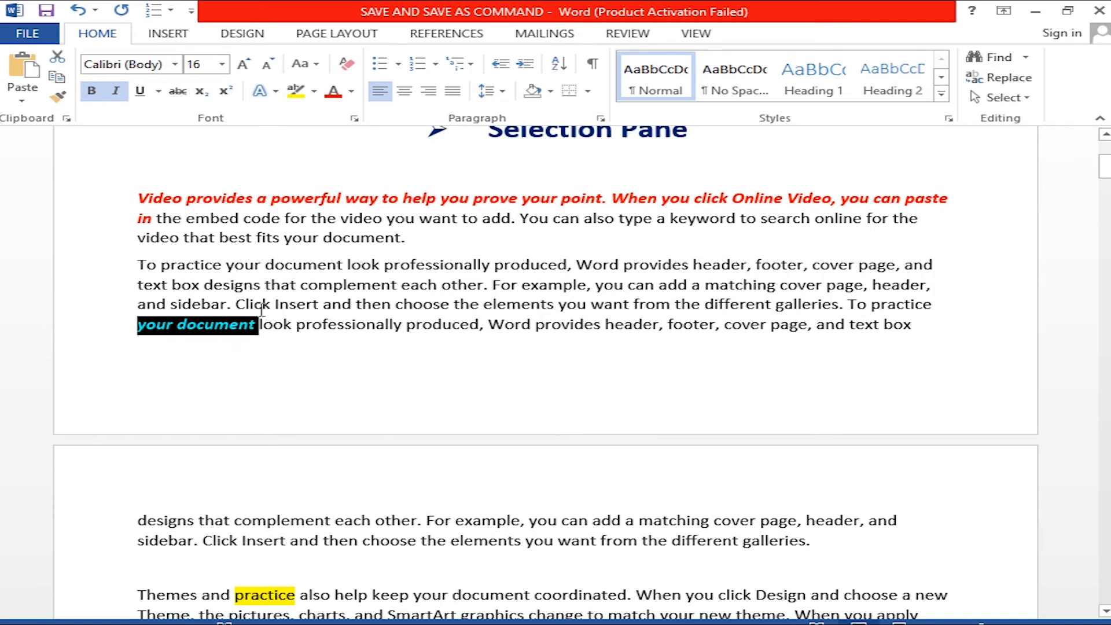
pyautogui.click(999, 97)
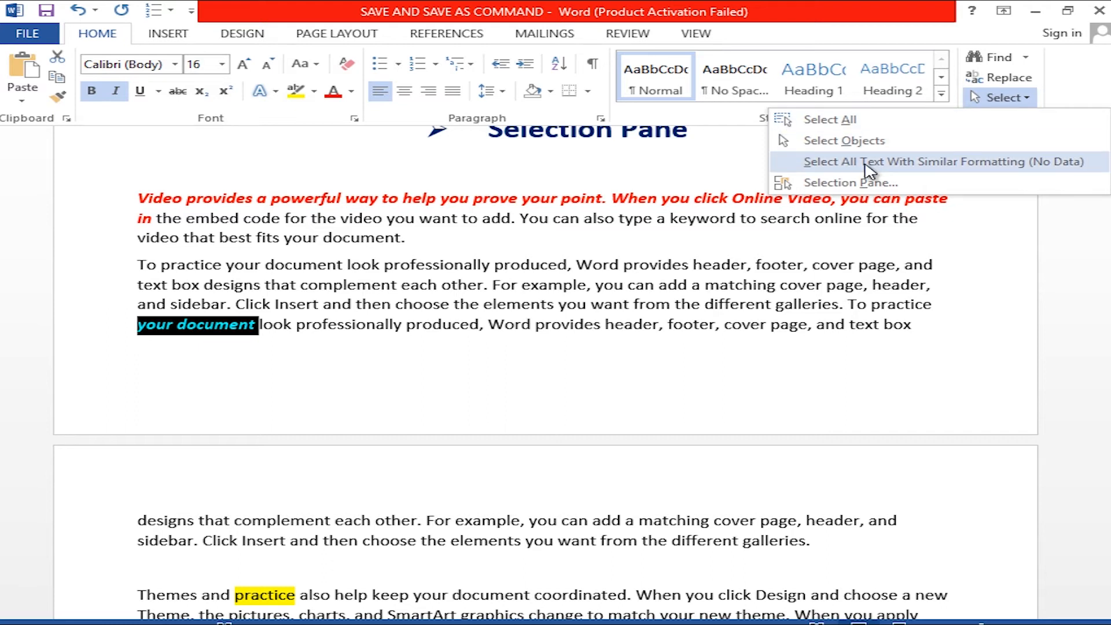
pyautogui.click(866, 162)
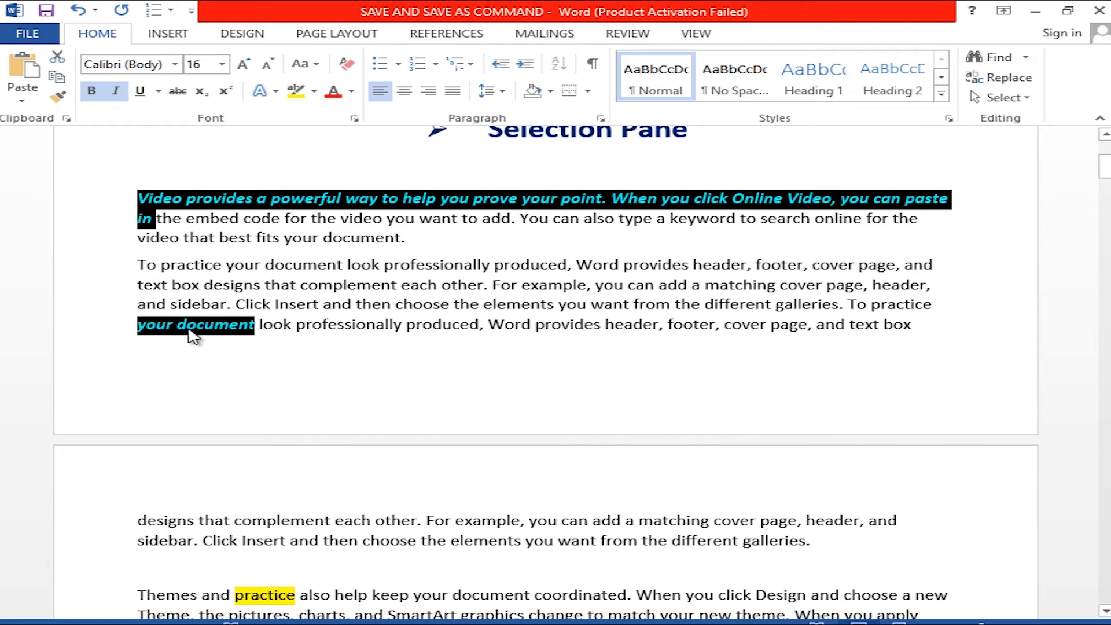
# - Draw an oval about 2.4" high and 2.6" wide over the start of the first page's two body paragraphs
pyautogui.click(264, 350)
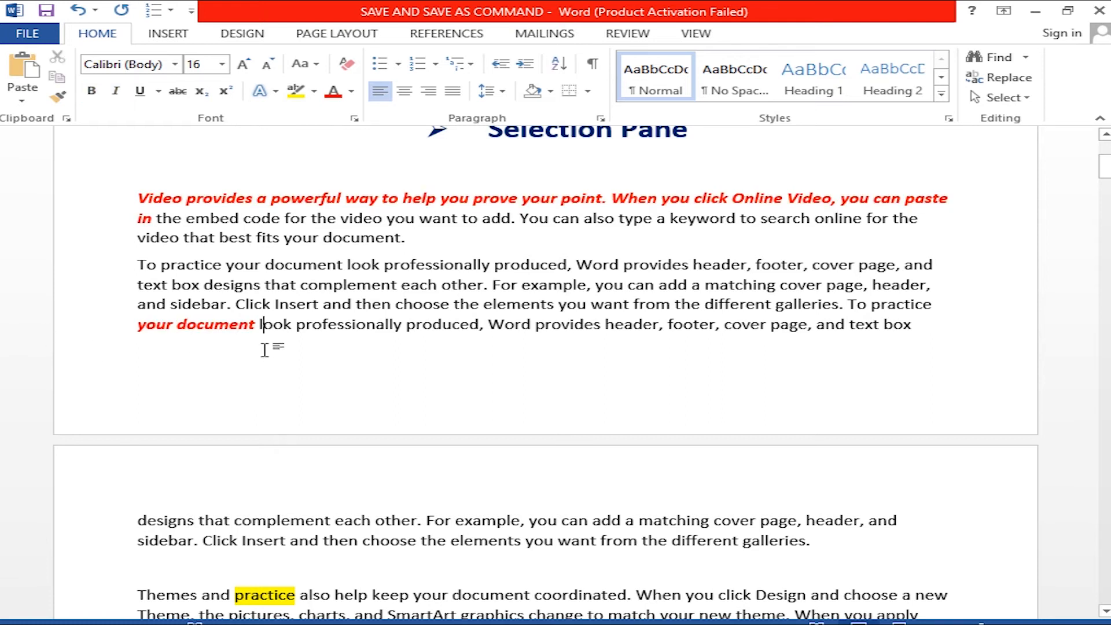
pyautogui.click(1009, 97)
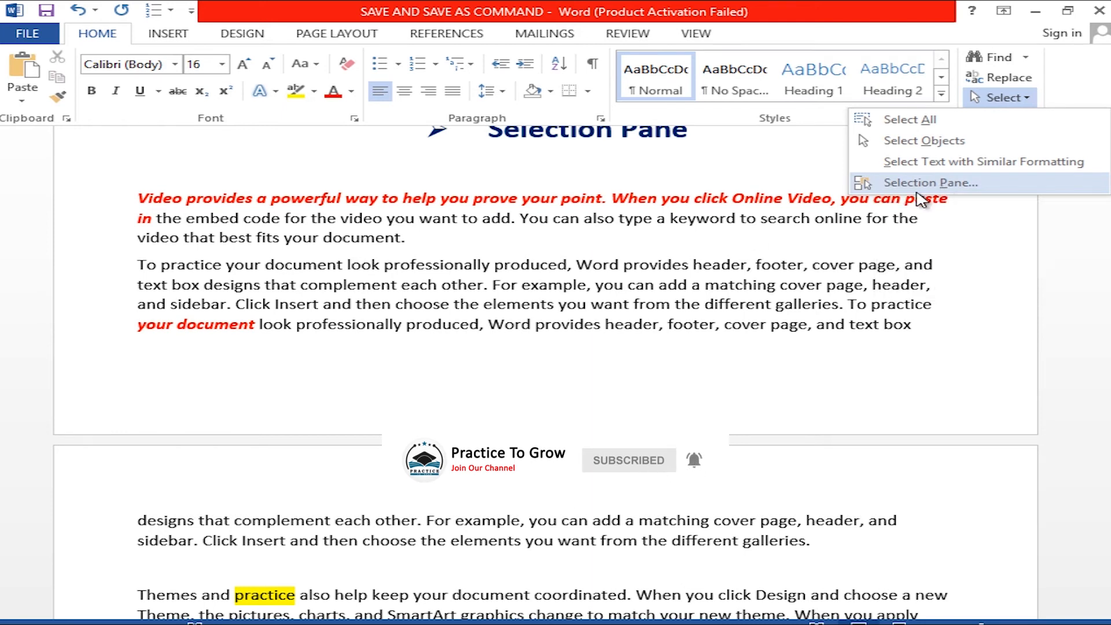
pyautogui.click(405, 292)
pyautogui.click(168, 33)
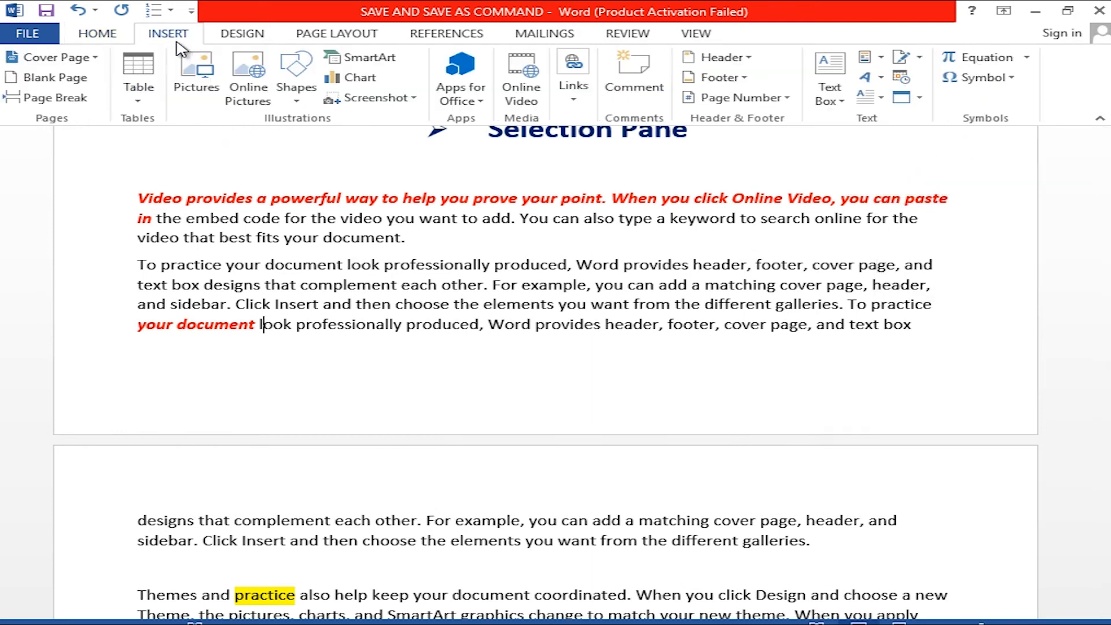
pyautogui.click(297, 87)
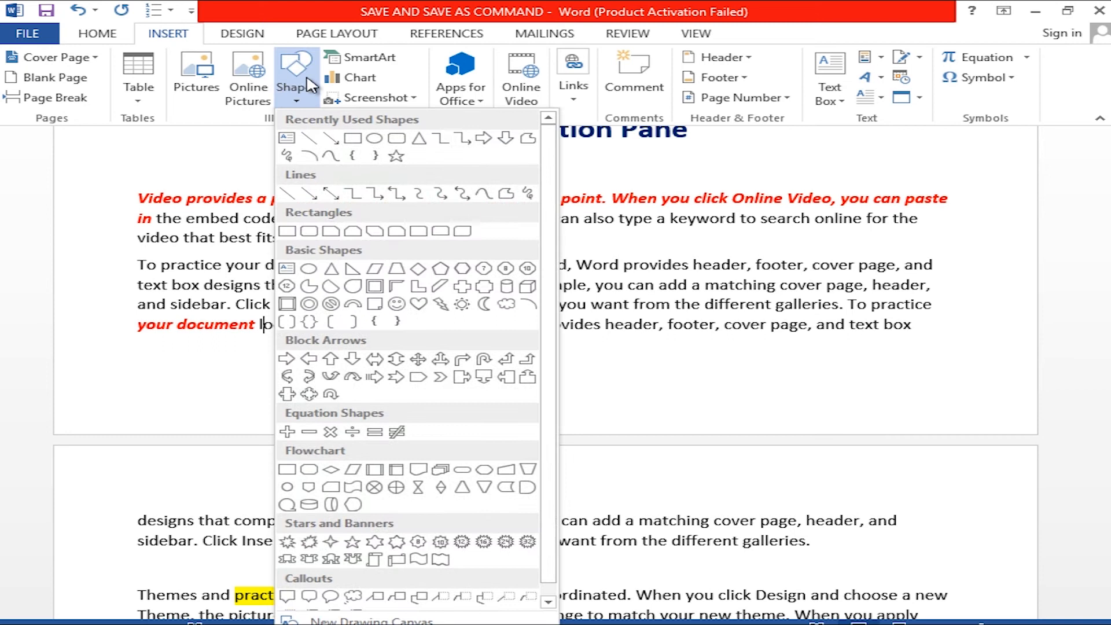
pyautogui.click(374, 138)
pyautogui.moveTo(204, 196)
pyautogui.mouseDown()
pyautogui.moveTo(304, 313)
pyautogui.moveTo(434, 361)
pyautogui.moveTo(423, 360)
pyautogui.mouseUp()
# - Draw a five-point star about 2.3" high and 2.9" wide beside the oval and apply the solid black shape style
pyautogui.click(22, 99)
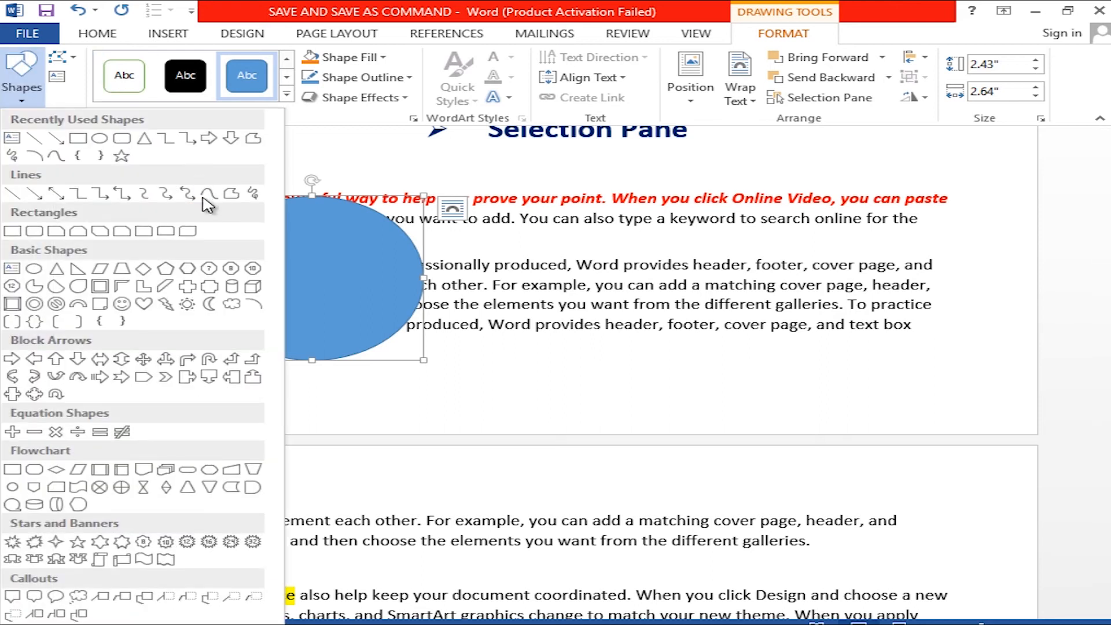
pyautogui.click(125, 161)
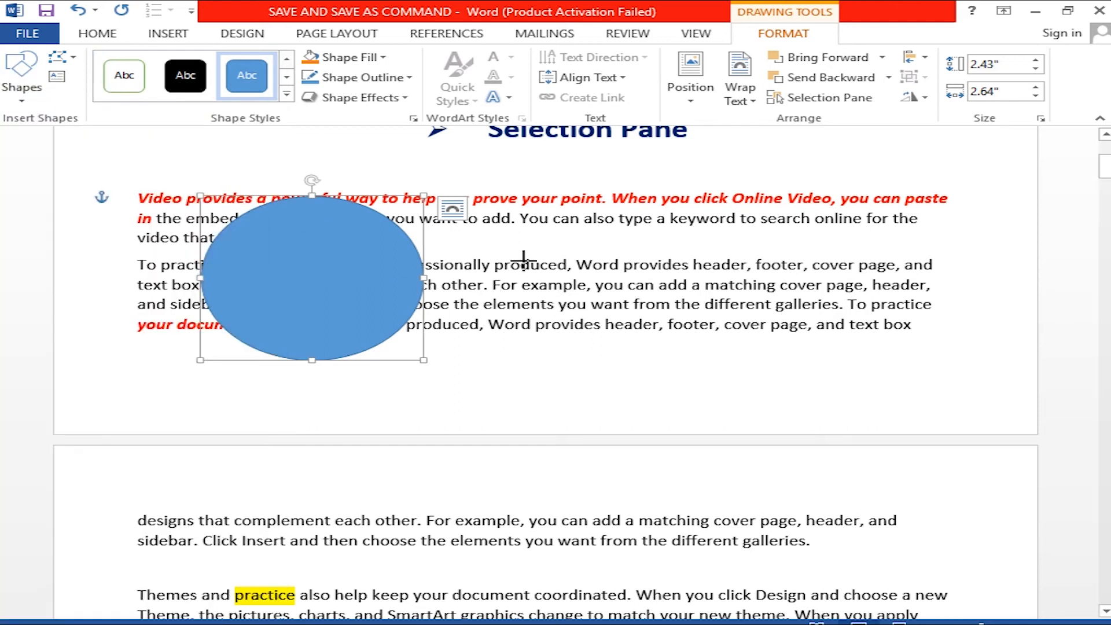
pyautogui.moveTo(533, 266); pyautogui.dragTo(775, 421)
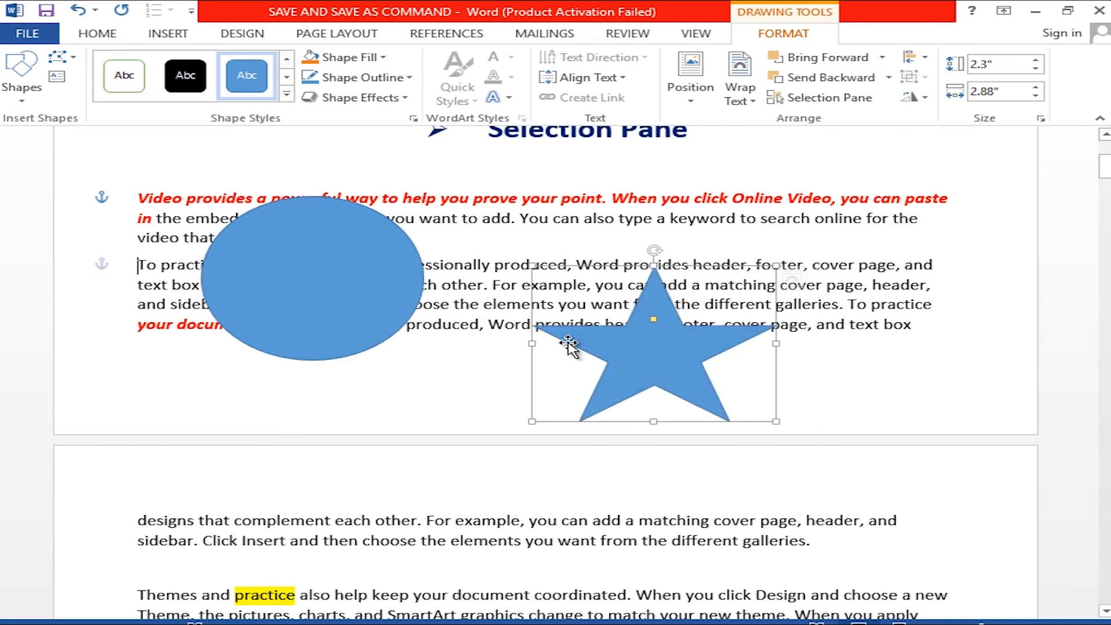
pyautogui.click(185, 75)
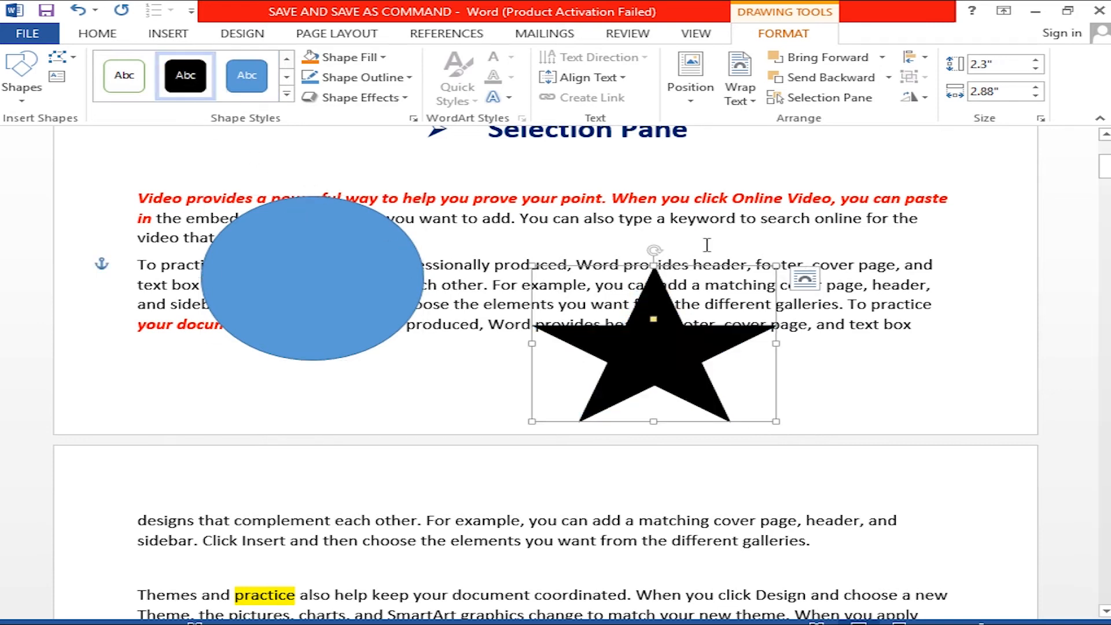
# - Open the Selection Pane to list the document's objects
pyautogui.click(107, 34)
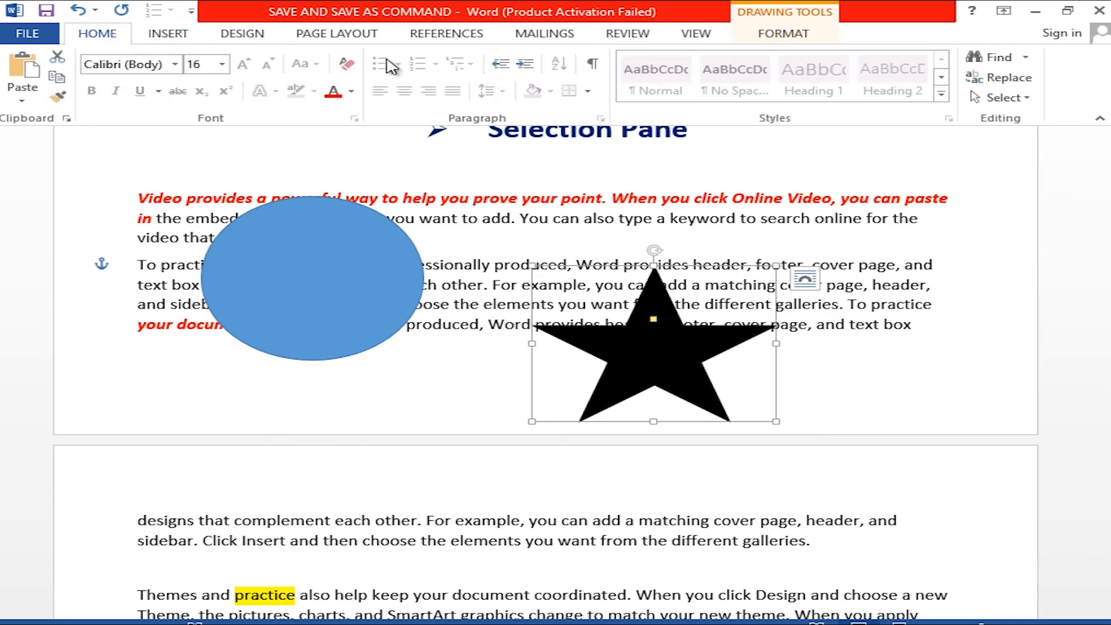
pyautogui.click(1009, 97)
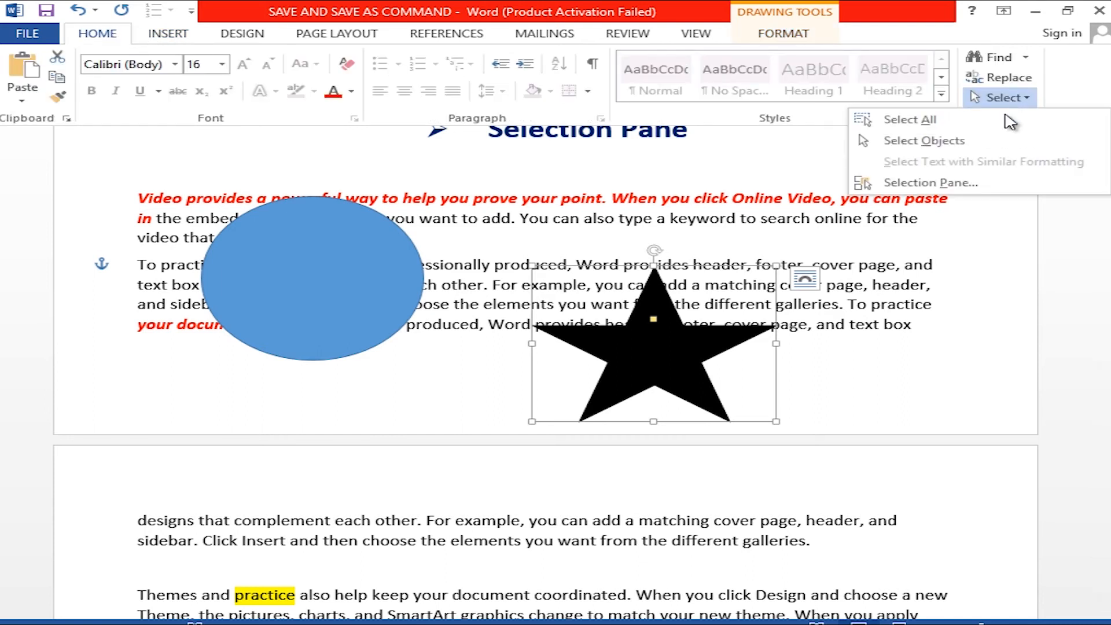
pyautogui.click(932, 183)
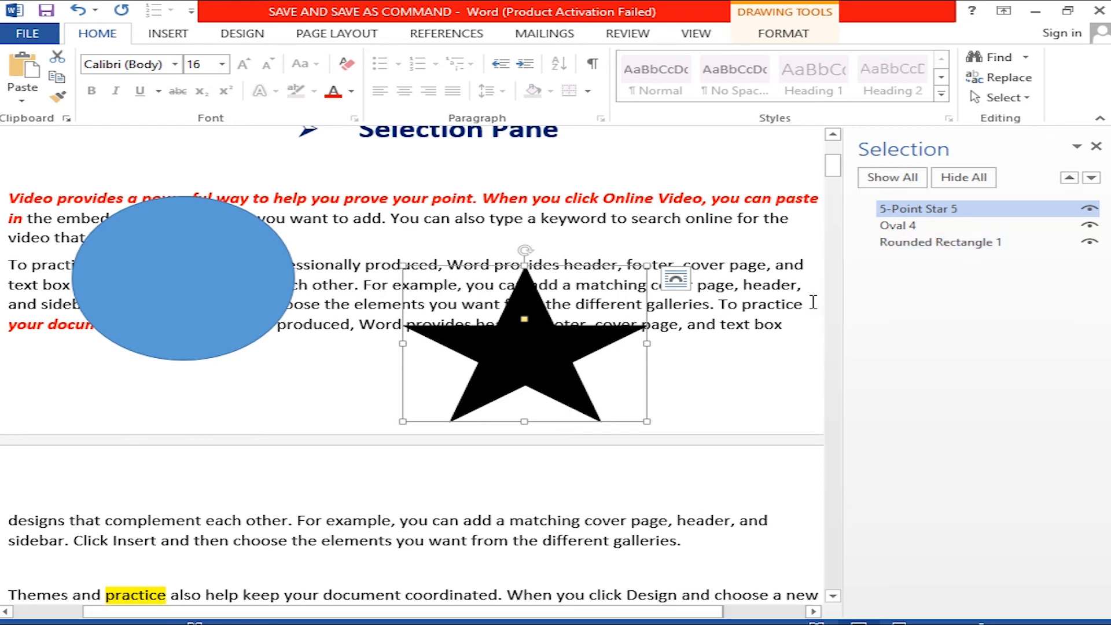
# - Hide the oval and the five-point star individually through the Selection Pane
pyautogui.scroll(1, 785, 294)
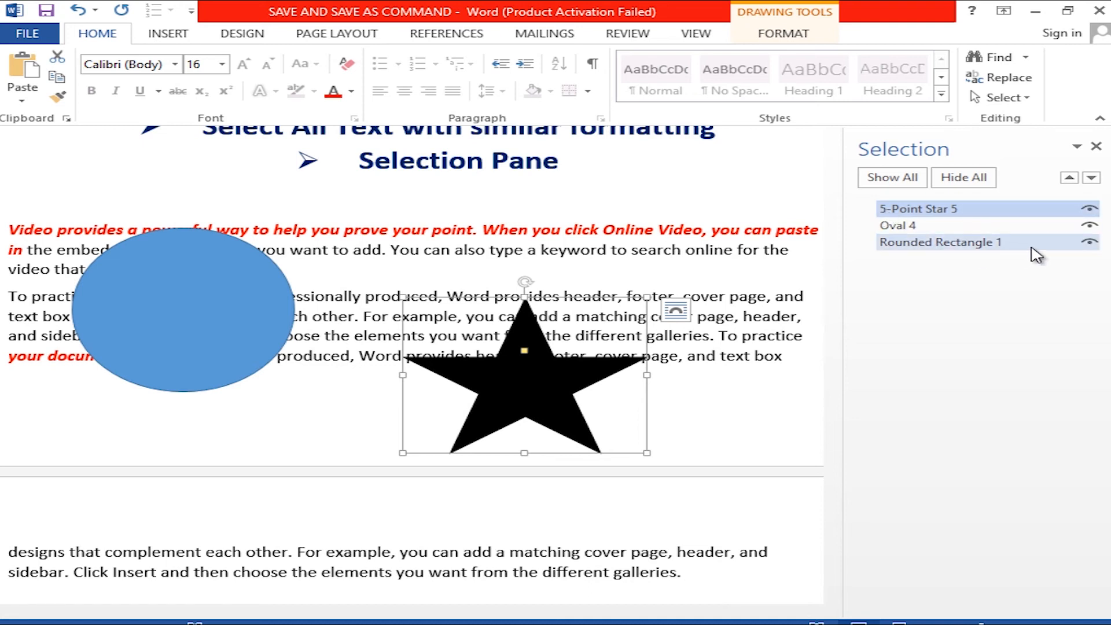
pyautogui.click(1091, 227)
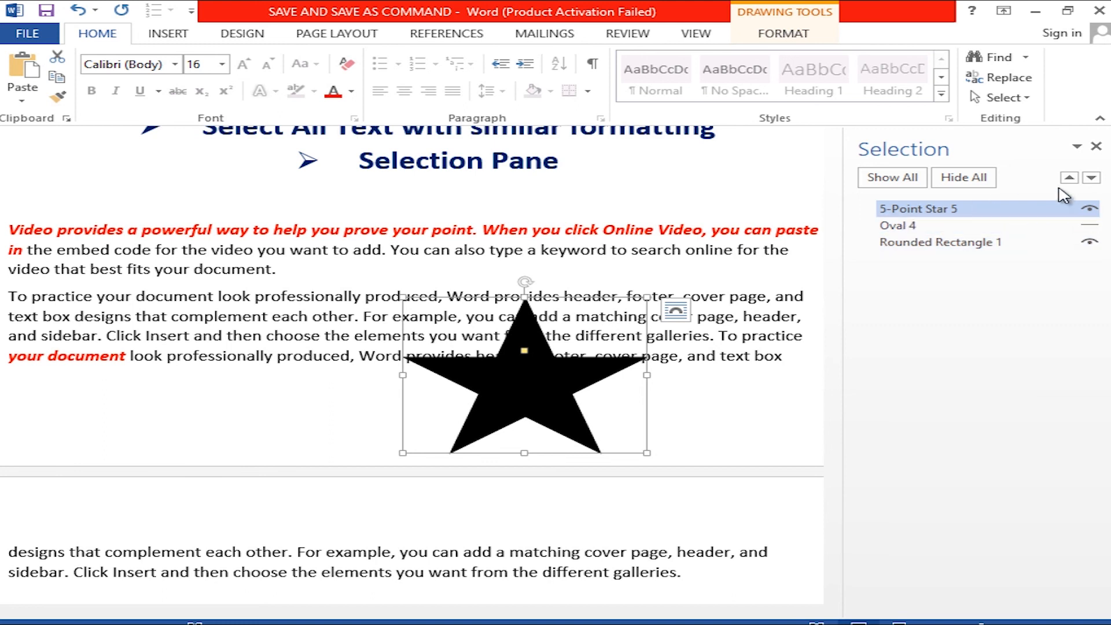
pyautogui.click(1090, 212)
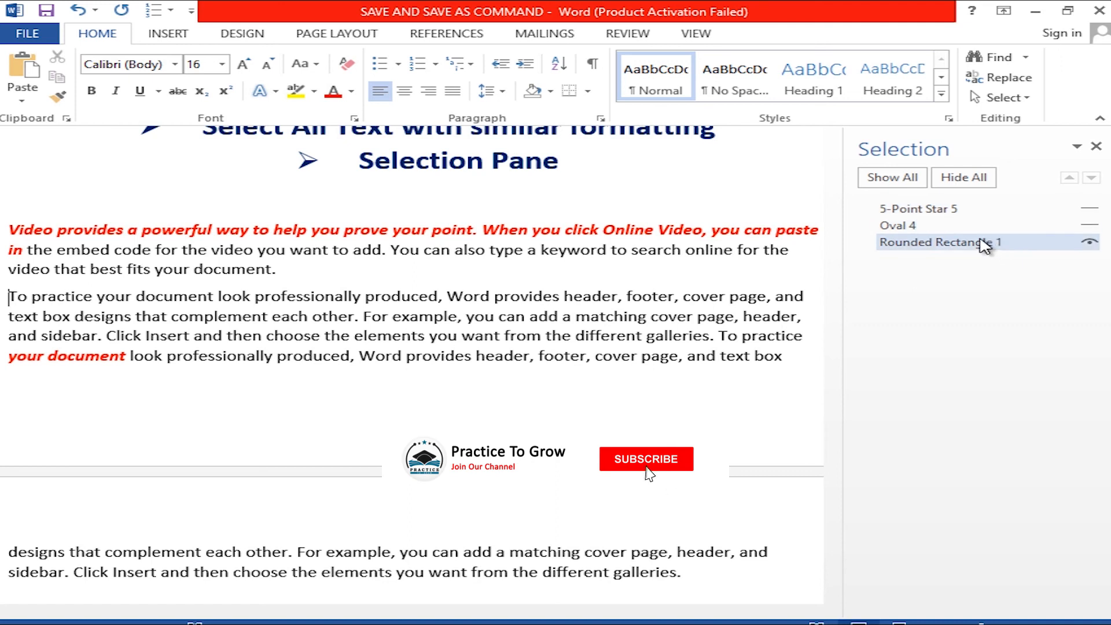
# - Select the rounded rectangle around the HOME MENU heading and hide it through the Selection Pane
pyautogui.scroll(5, 321, 175)
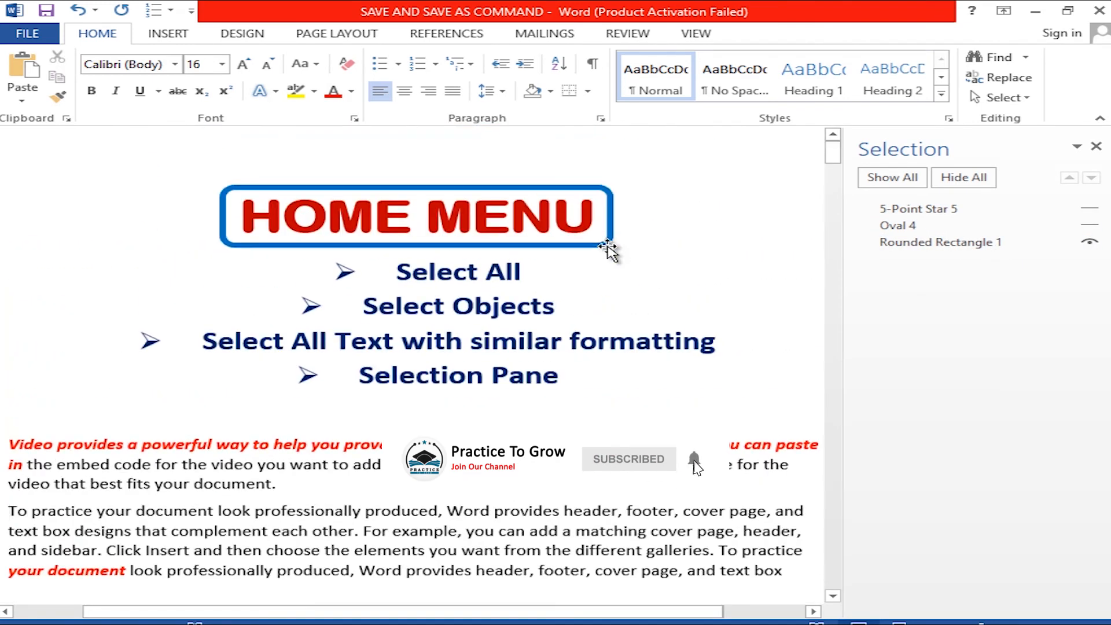
pyautogui.click(307, 193)
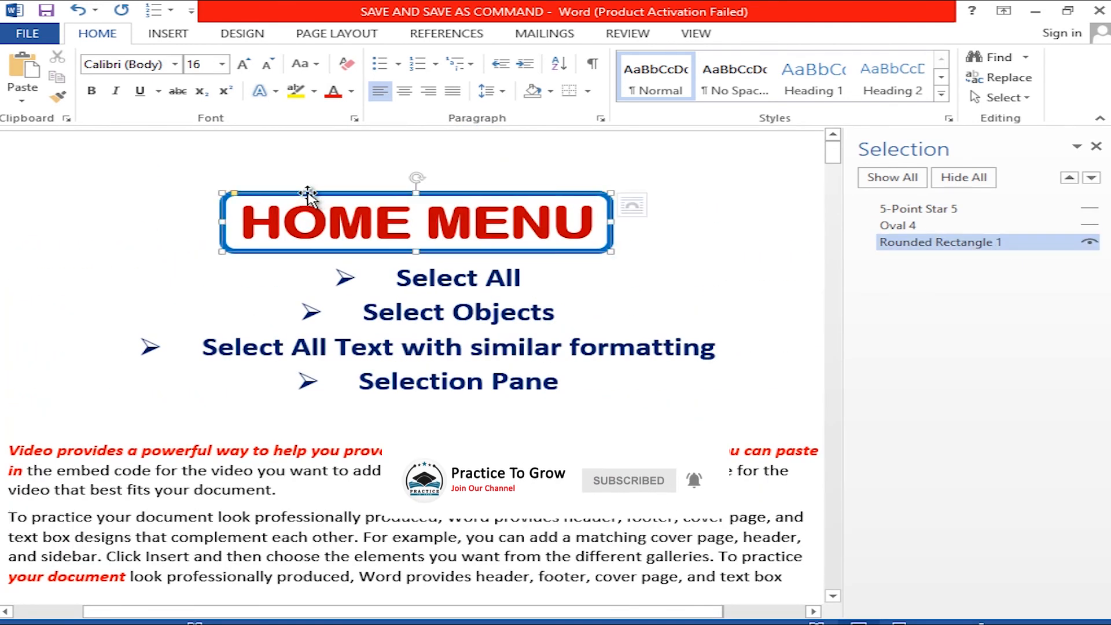
pyautogui.click(1090, 243)
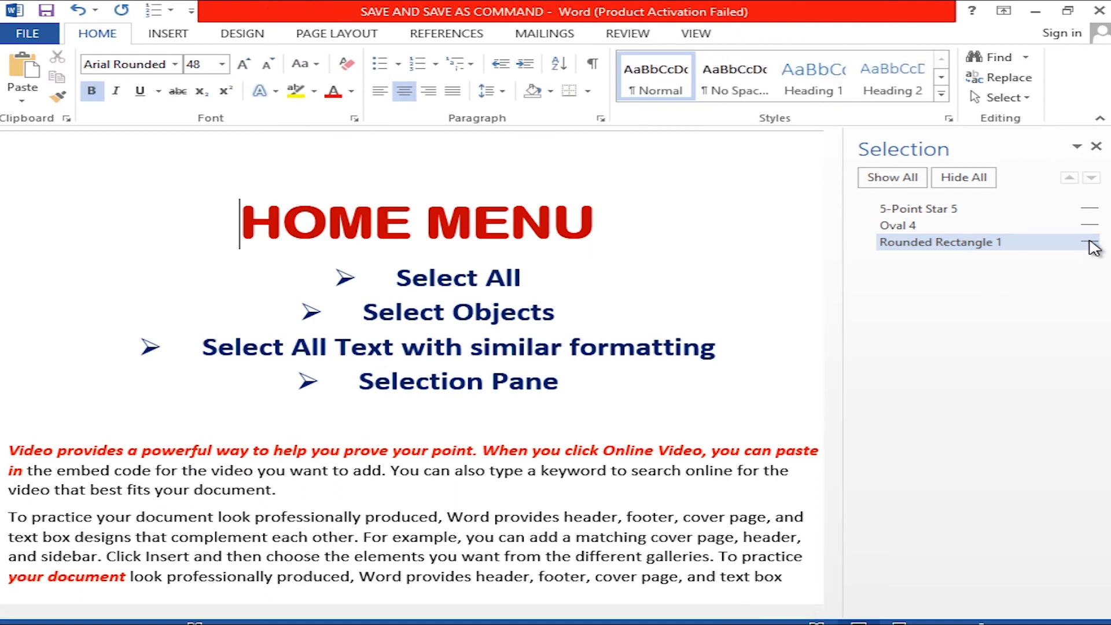
# - Show the rounded rectangle, the oval and the five-point star again one by one
pyautogui.click(1090, 243)
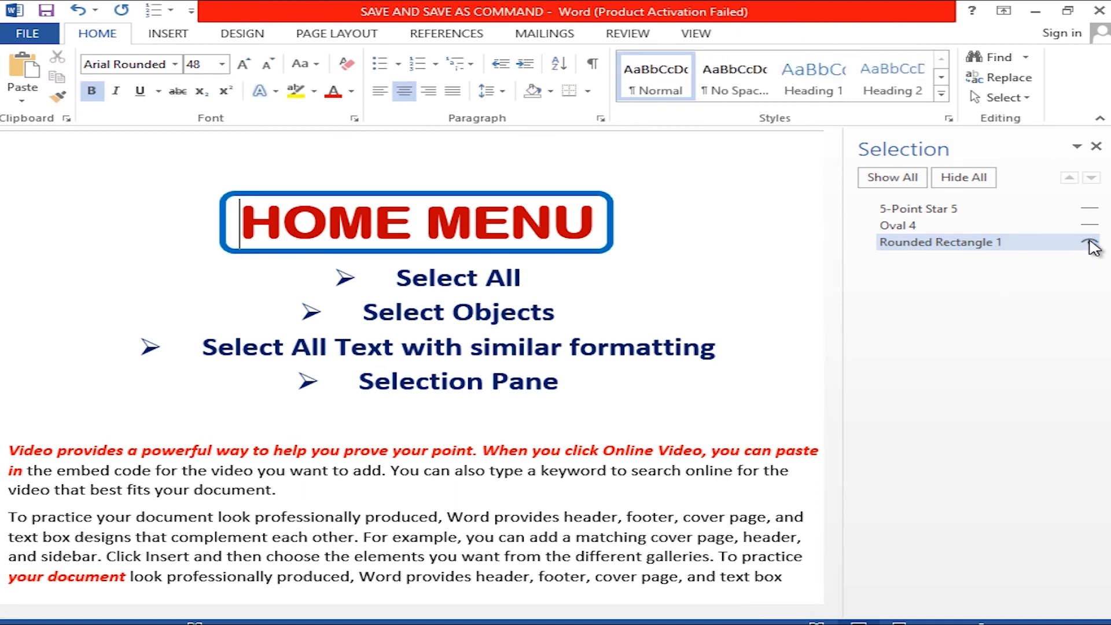
pyautogui.click(1090, 225)
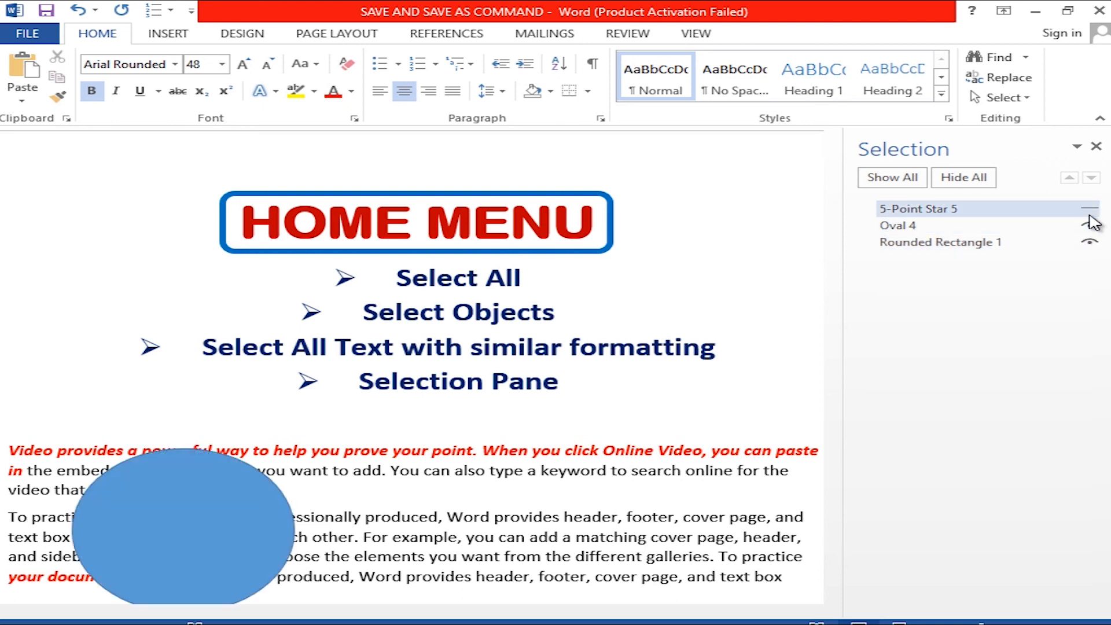
pyautogui.click(1090, 209)
# - Hide all objects at once with the Selection Pane, then show them all again
pyautogui.scroll(-1, 736, 324)
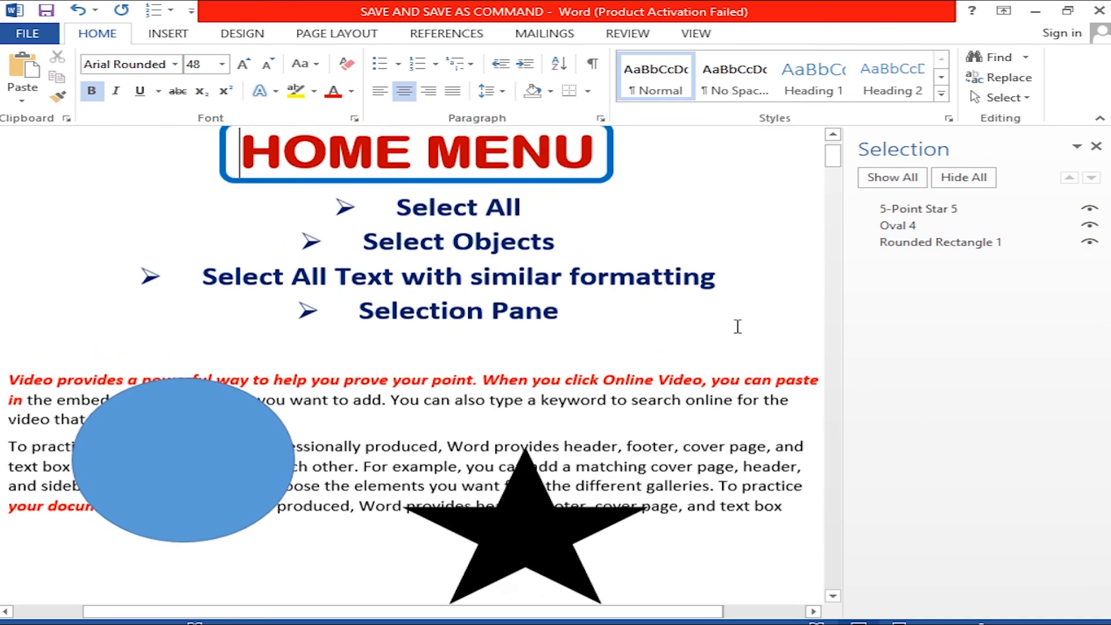
pyautogui.click(963, 178)
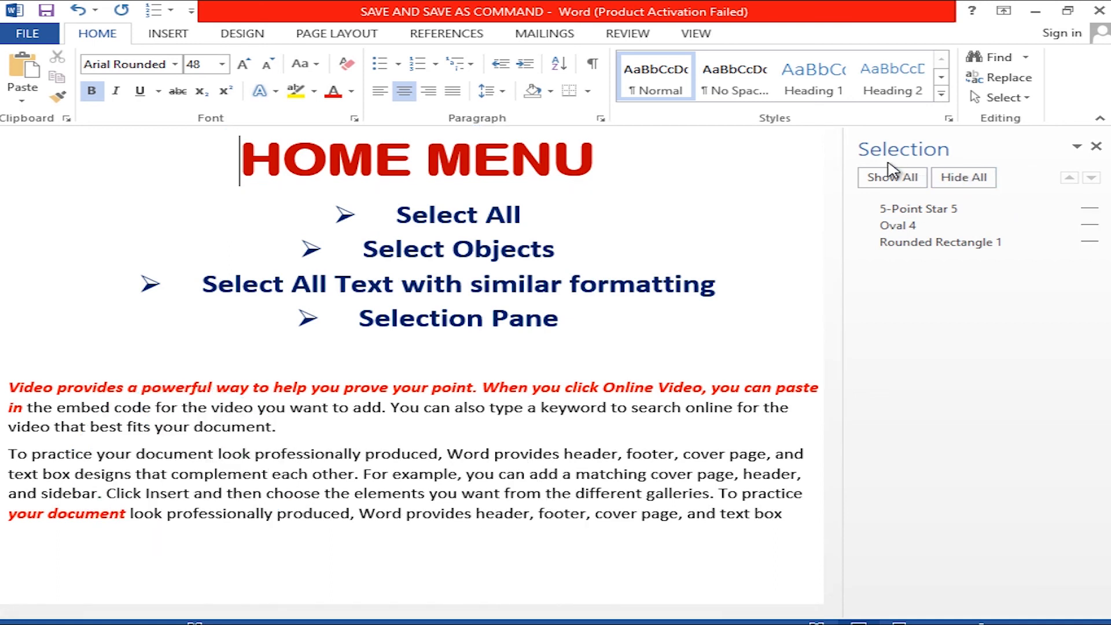
pyautogui.click(881, 179)
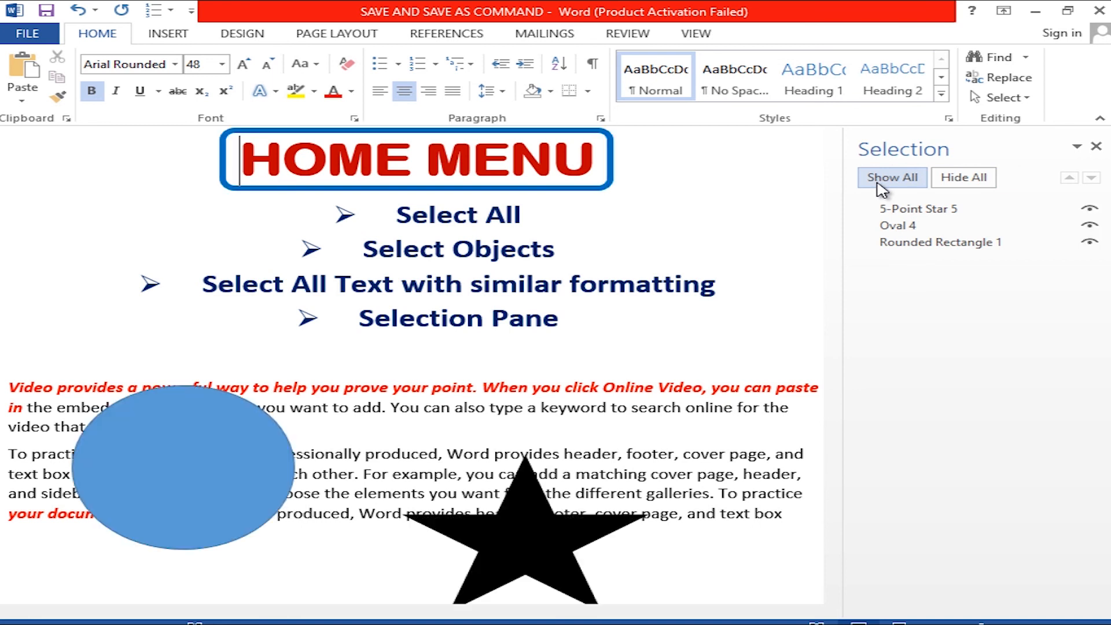